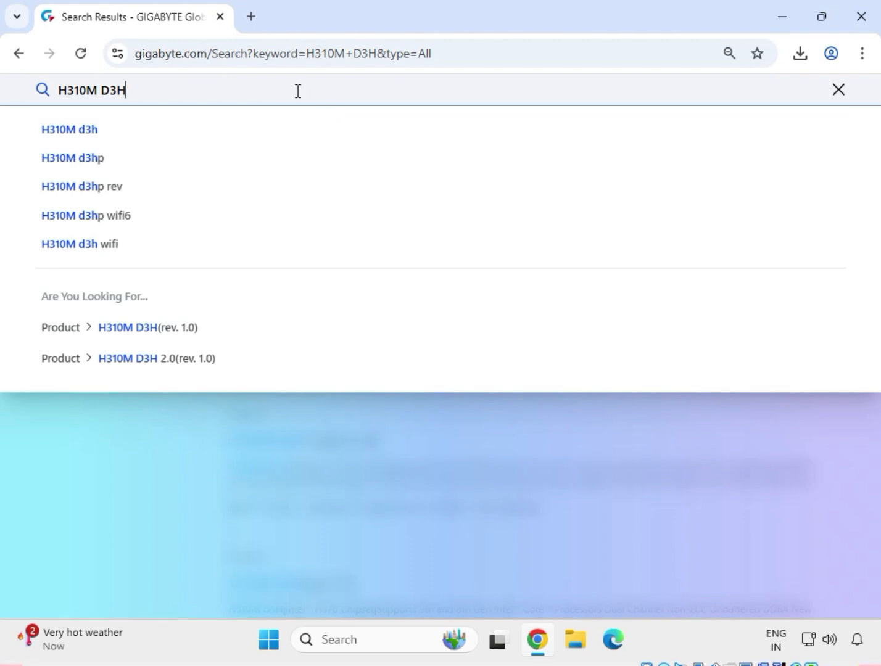
- Search the GIGABYTE site for H310M D3H, limit the results to products, and open the rev. 1.0 board's Support page
key(Return)
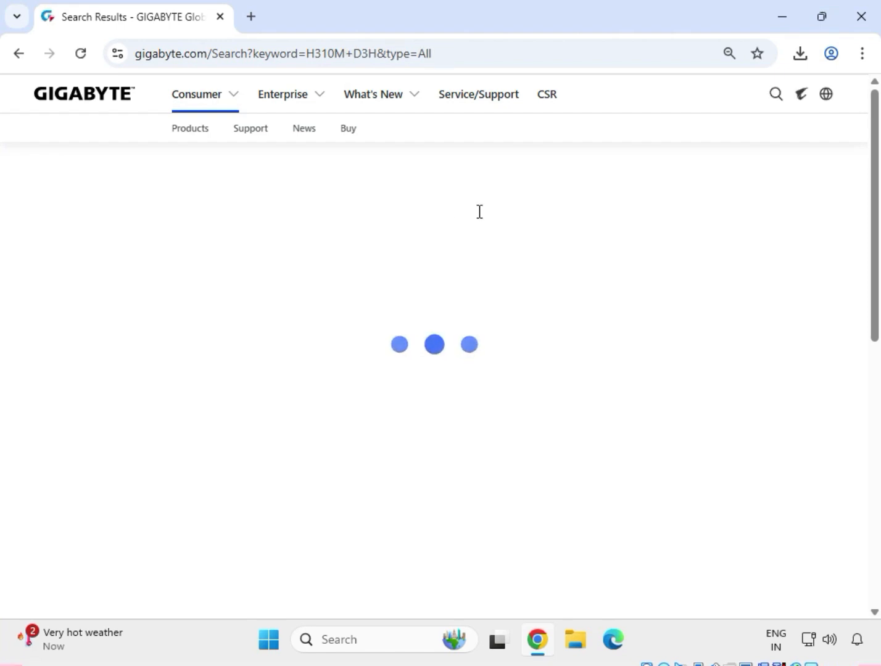
click(101, 258)
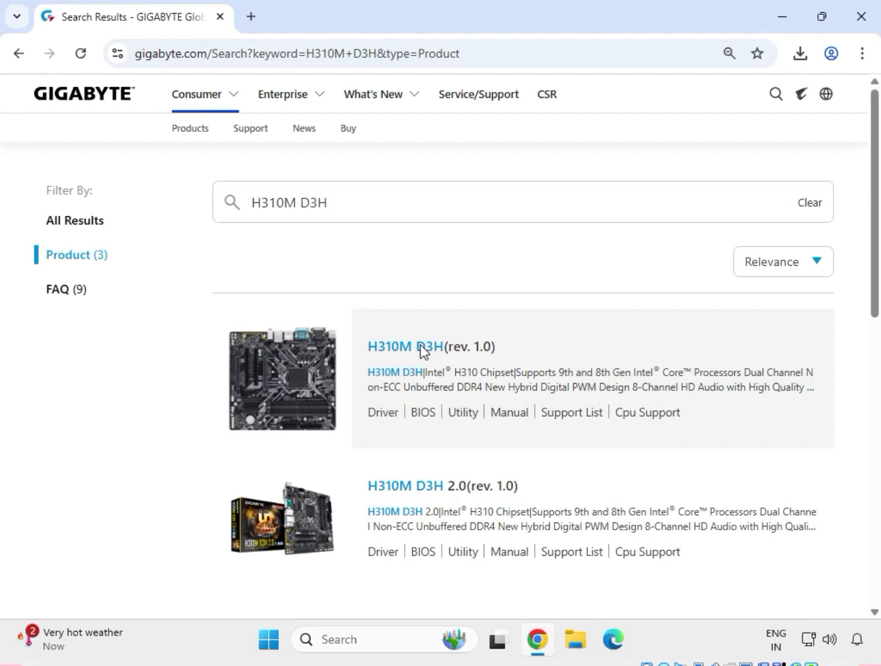
click(420, 346)
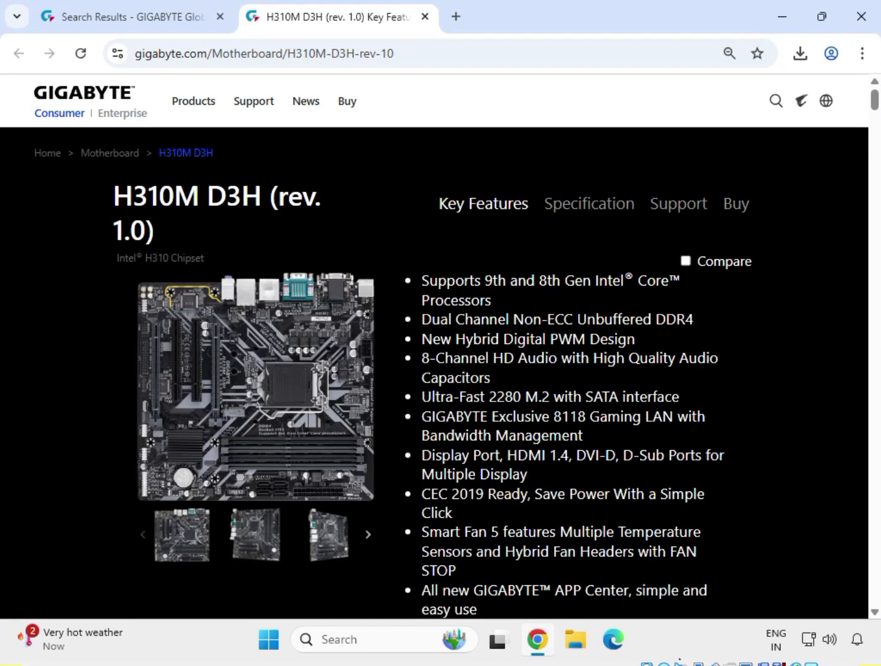
click(680, 206)
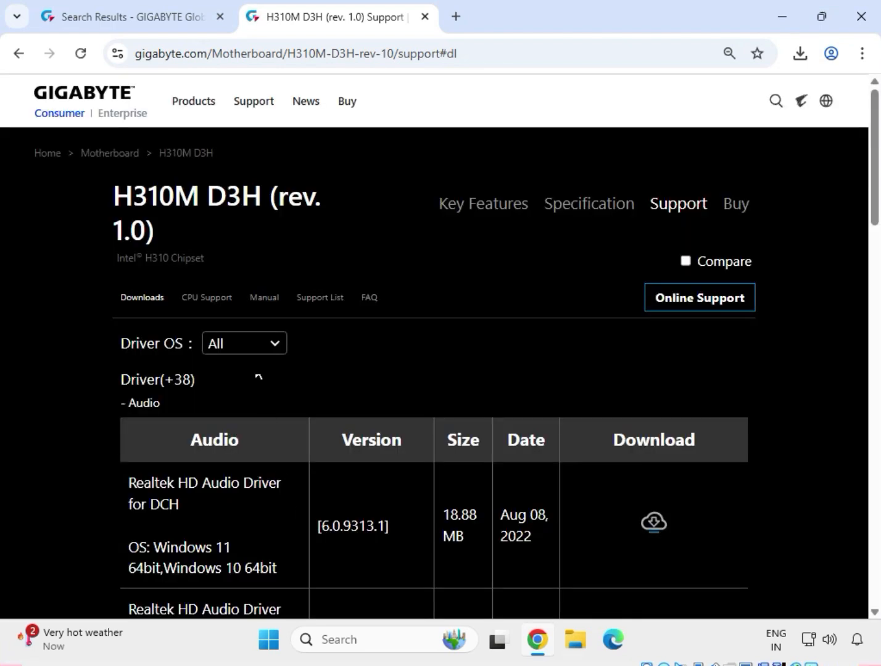
- Filter the drivers to Windows 11 64bit and download the Realtek HD Audio Driver version 6.0.9225.1, checking the download's progress
click(250, 342)
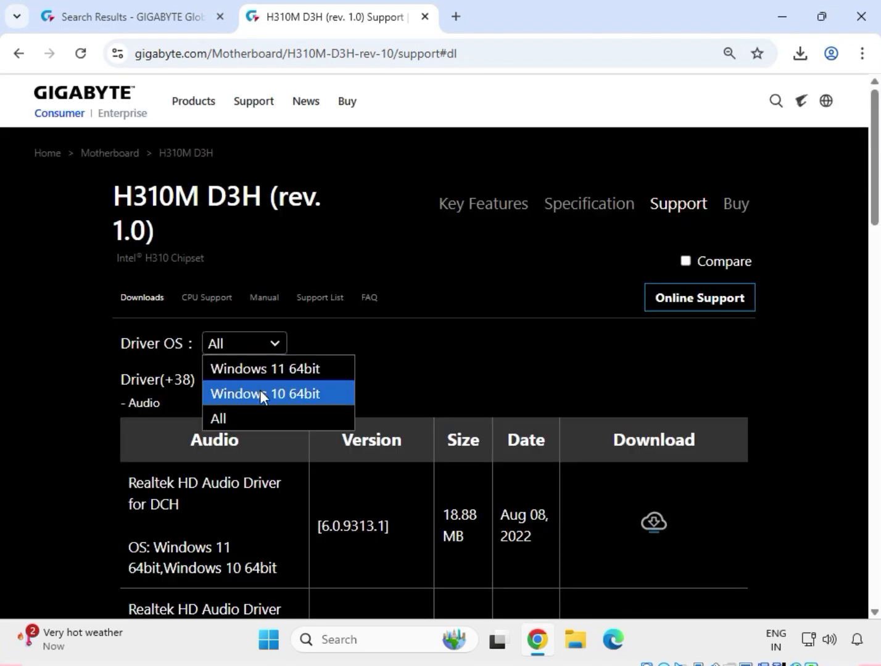
click(278, 374)
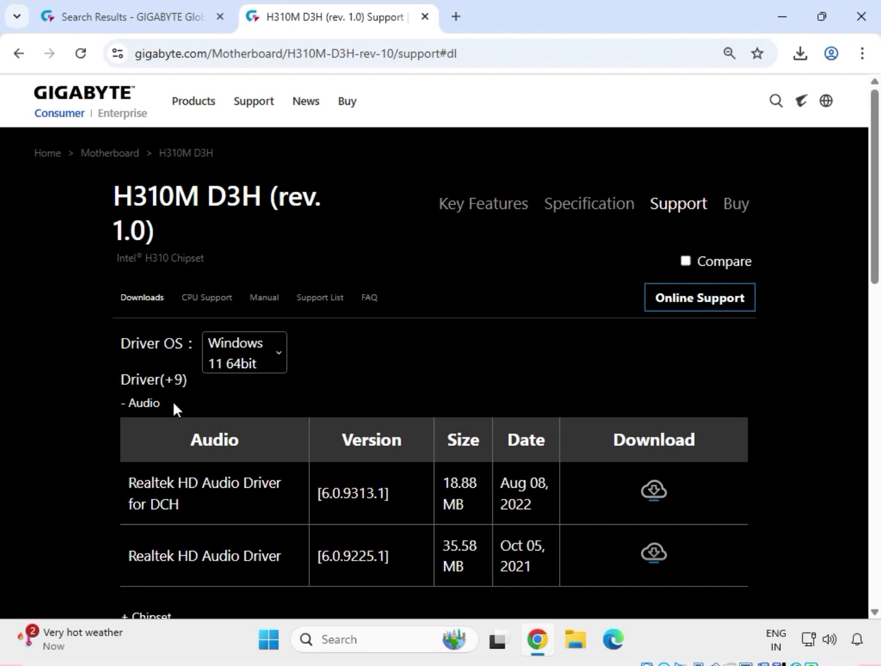
drag(162, 404, 125, 405)
scroll(171, 440, down, 1)
drag(127, 473, 283, 473)
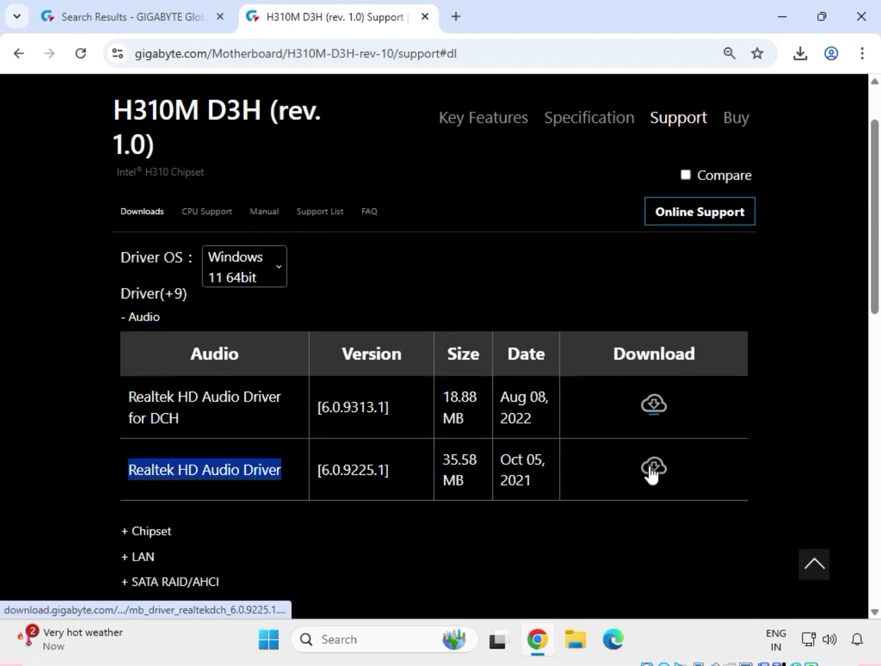
click(651, 469)
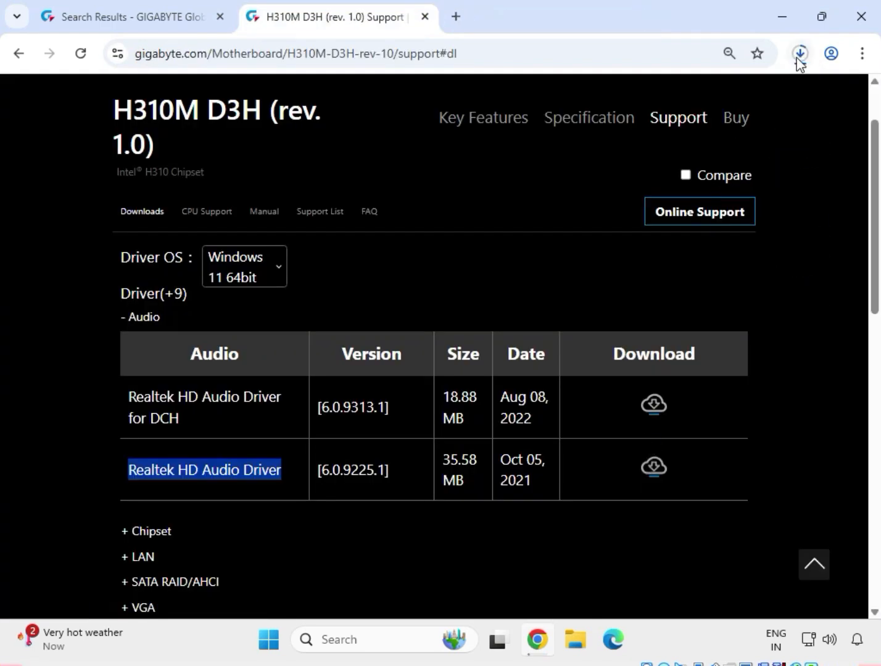
click(801, 55)
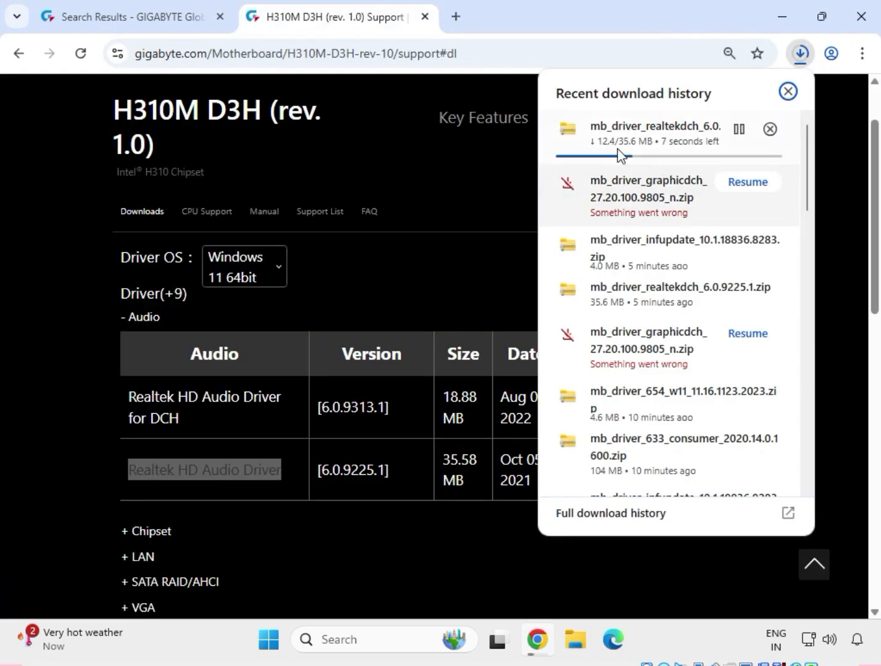
click(836, 223)
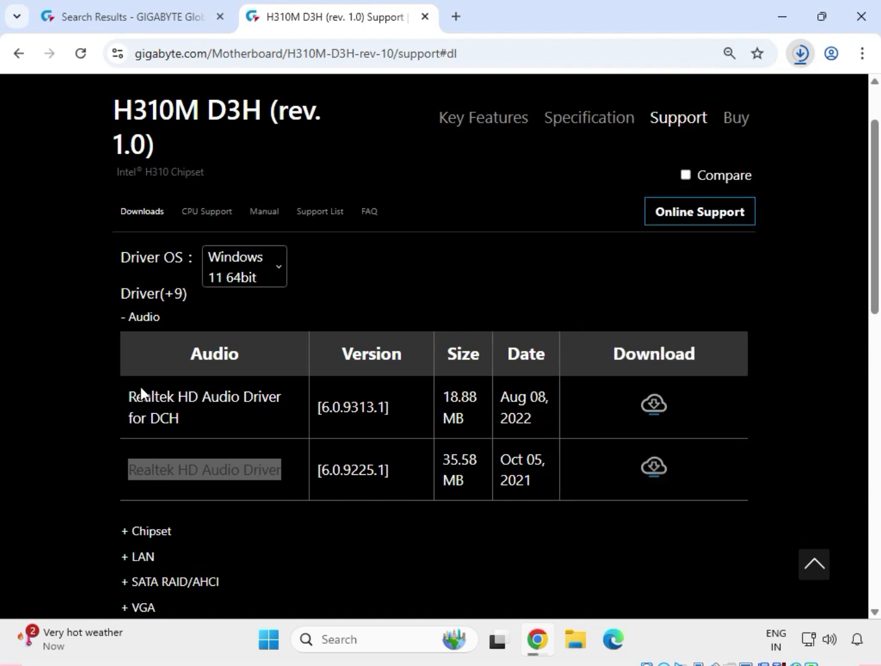
- Expand the Chipset drivers and download the Intel INF installation version 10.1.18836.8283
click(61, 386)
scroll(61, 386, down, 1)
scroll(61, 386, down, 1)
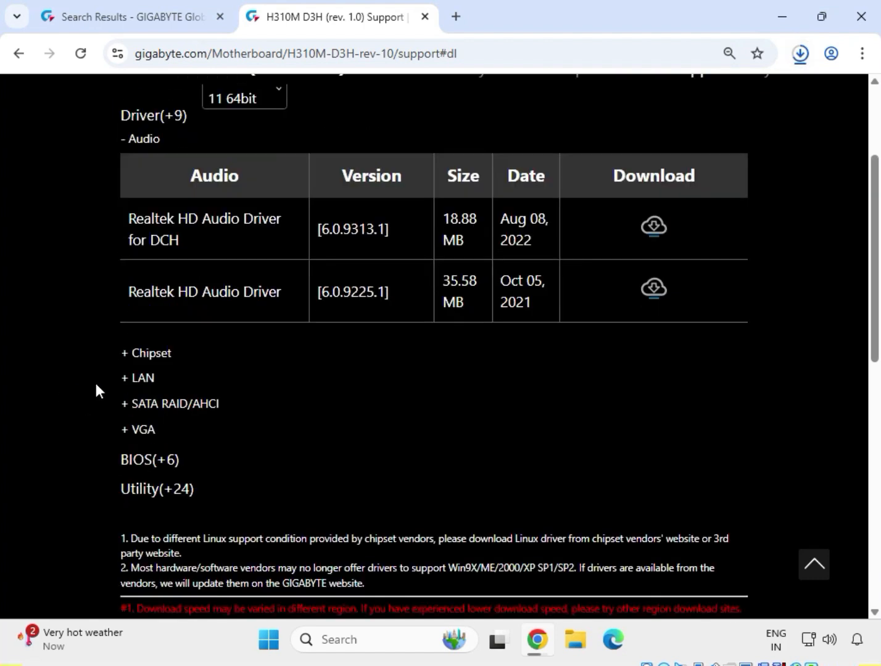
click(137, 361)
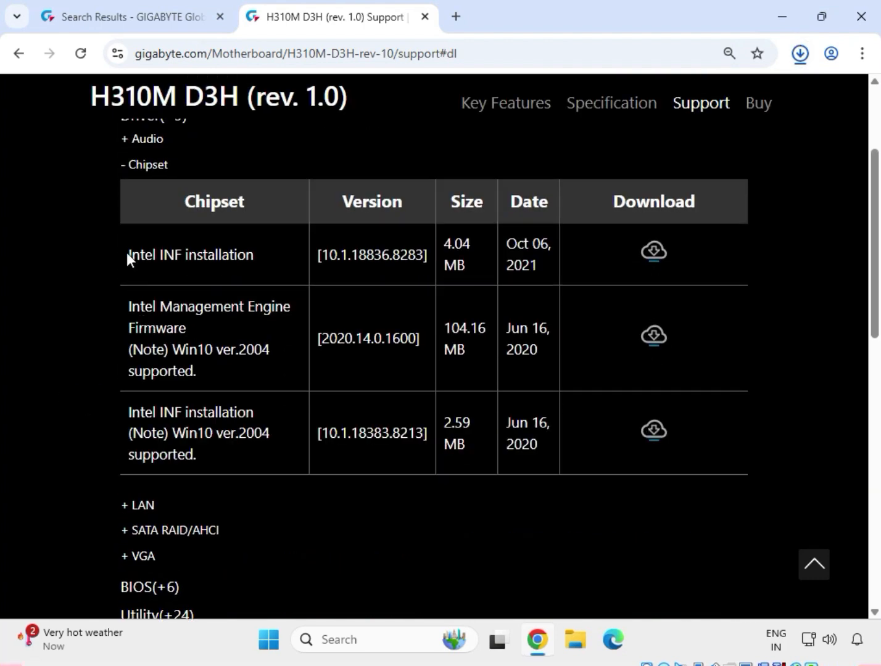
drag(127, 252, 258, 253)
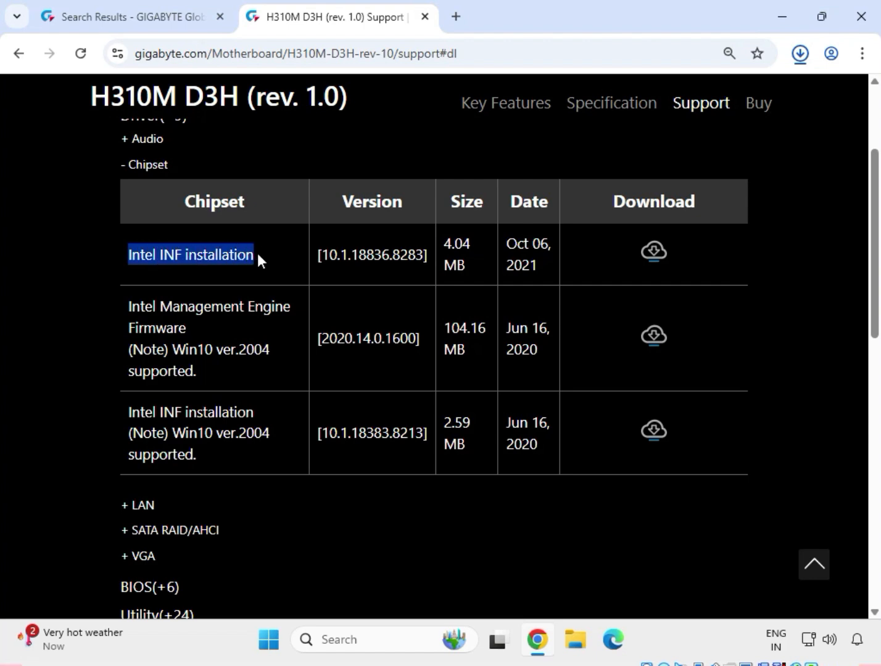
click(652, 258)
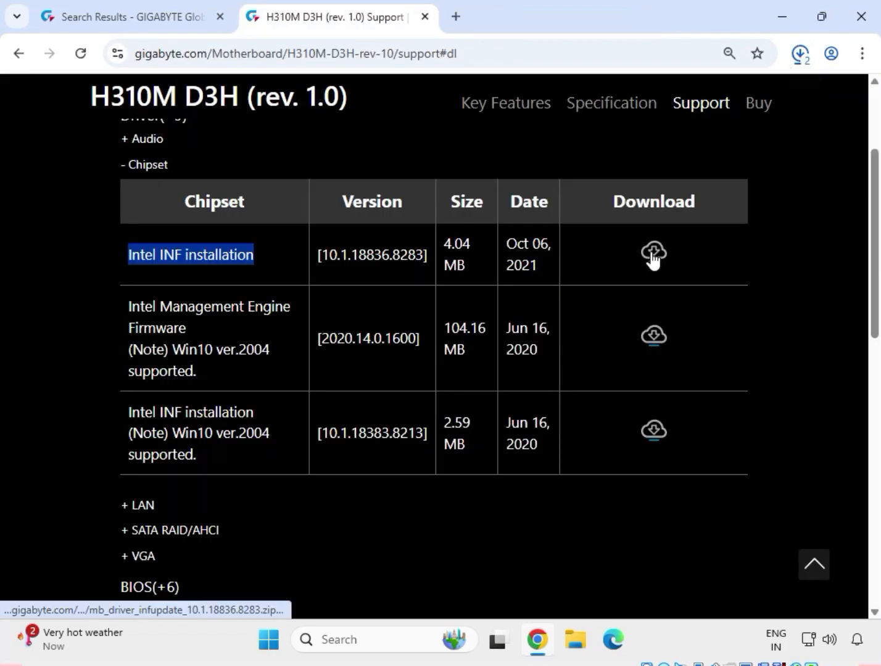
- Expand the LAN drivers and download the Realtek LAN Driver version 10.050.0901.2021
scroll(197, 497, down, 1)
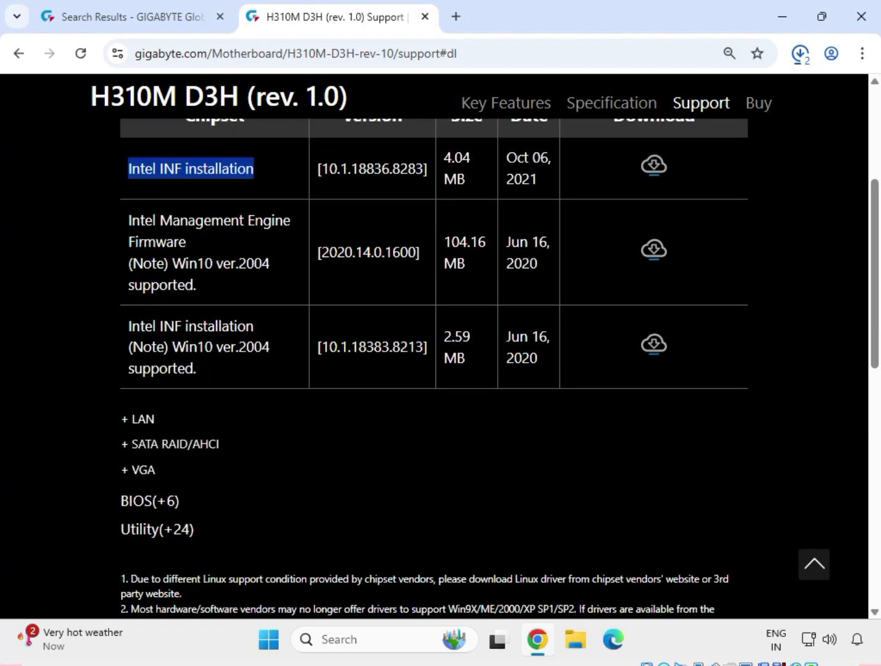
click(150, 424)
scroll(166, 404, up, 1)
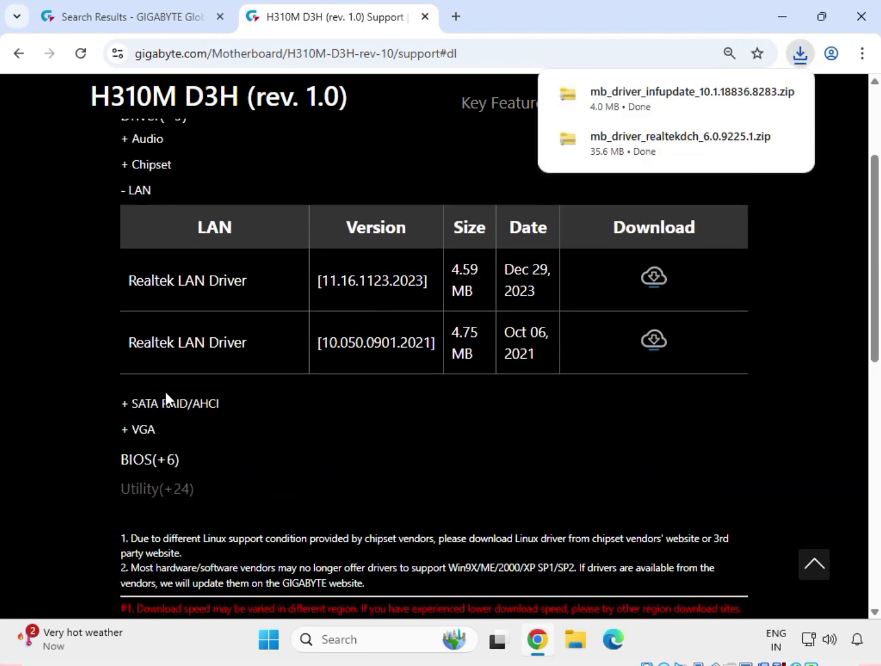
drag(124, 340, 259, 342)
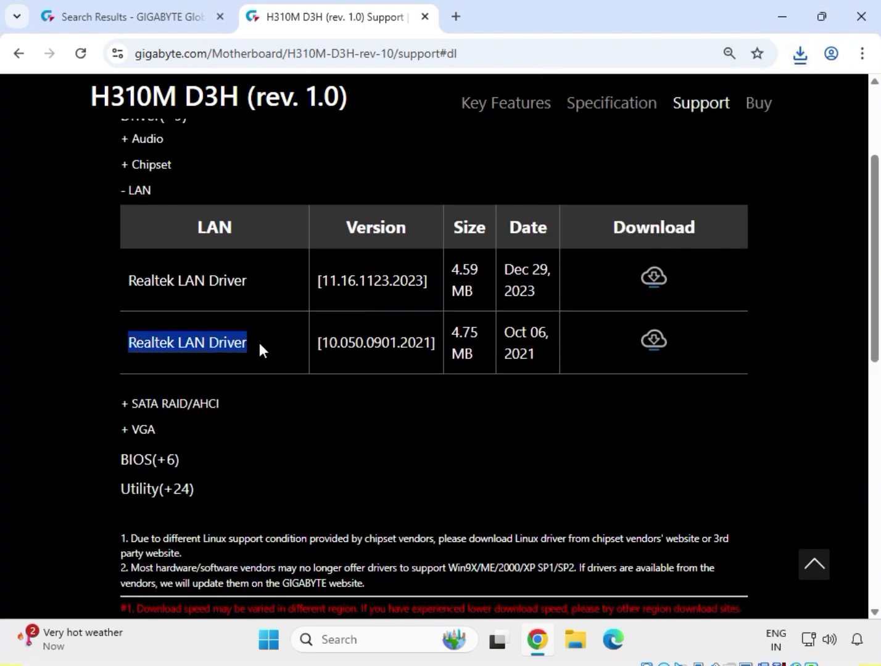
click(654, 339)
- Download the Intel Graphic Driver version 27.20.100.9805 from the VGA drivers and show the downloaded LAN driver archive in its folder
click(141, 430)
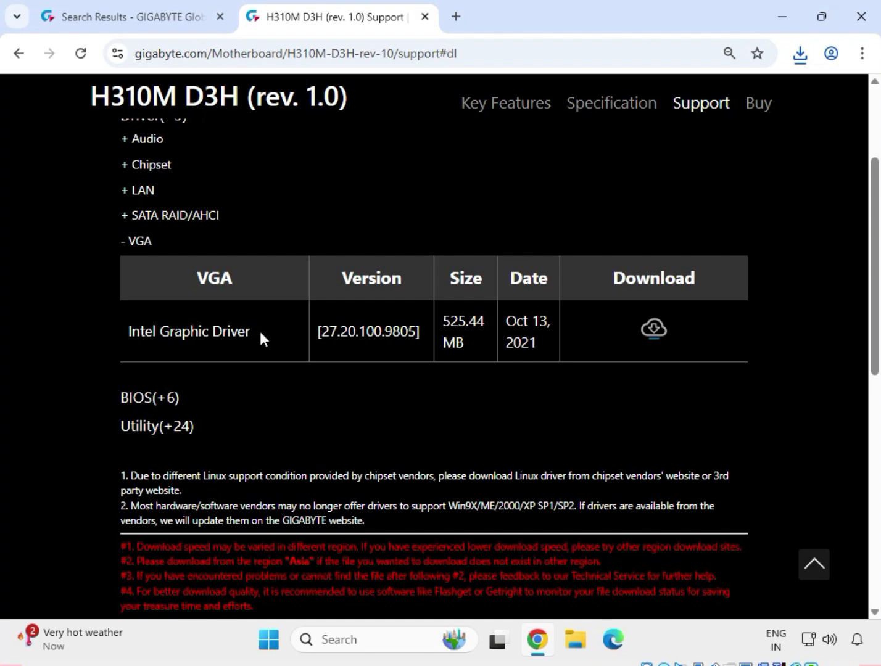
click(653, 330)
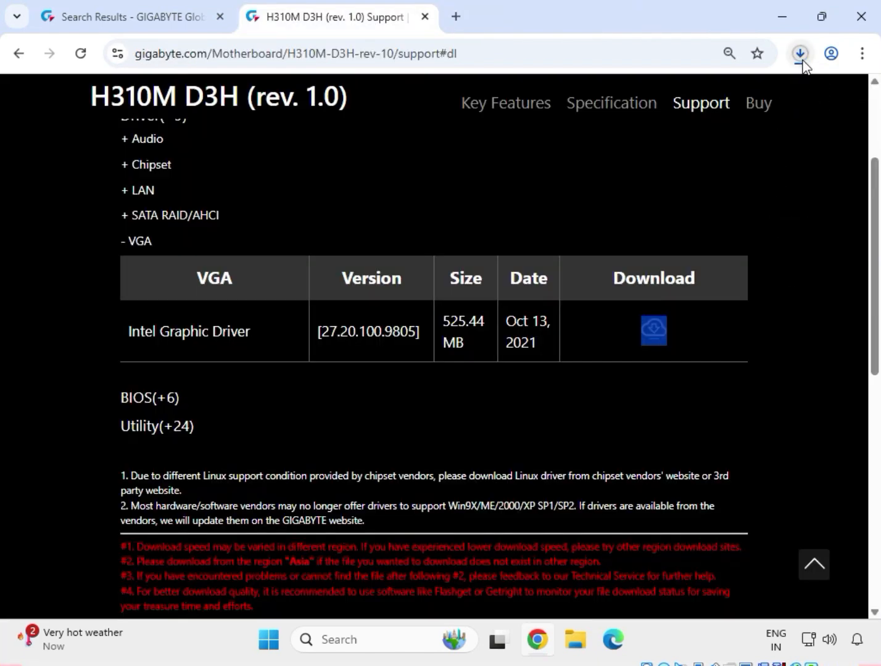
click(801, 58)
mouse_move(734, 112)
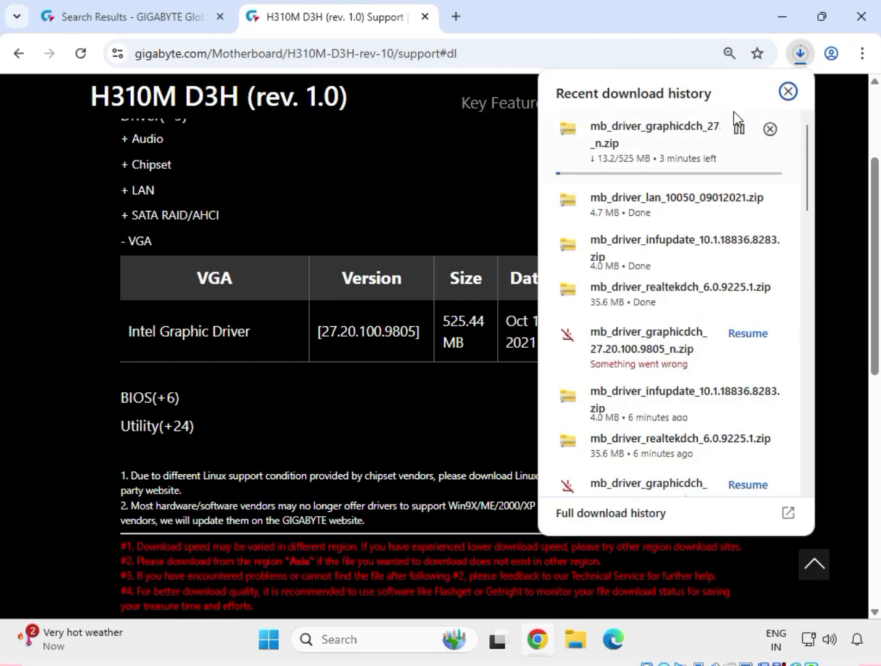
mouse_move(739, 210)
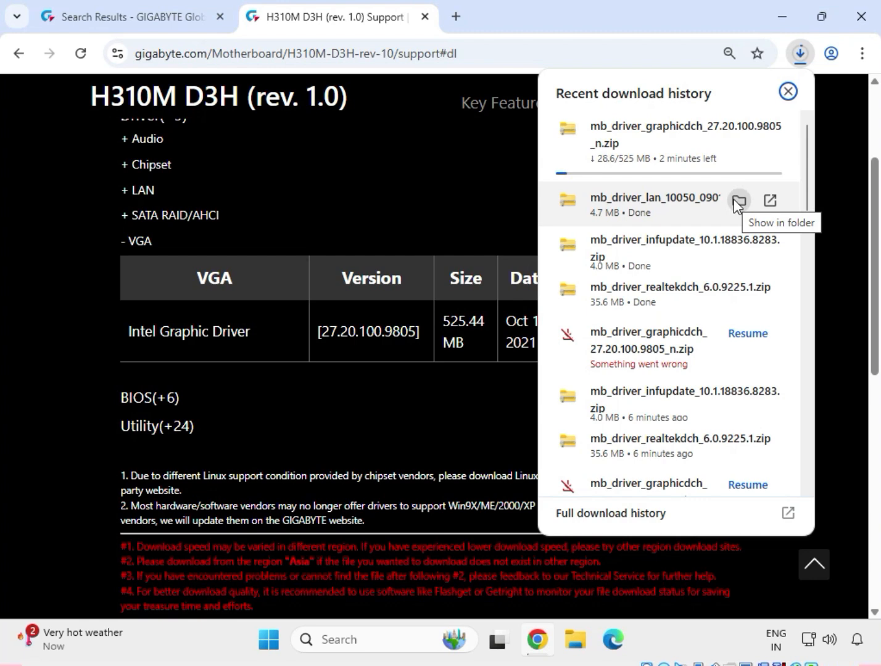
click(734, 200)
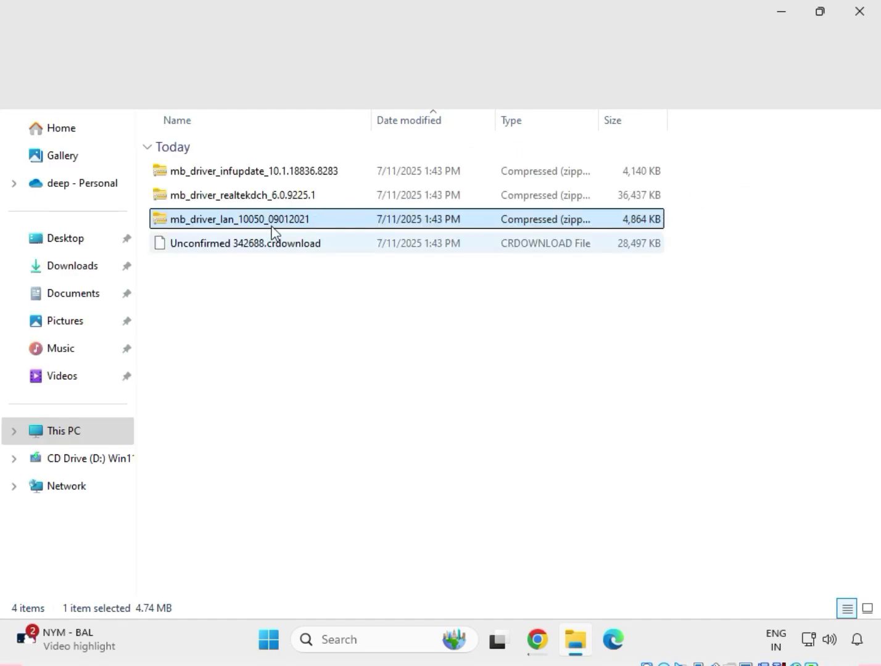
drag(236, 263, 234, 167)
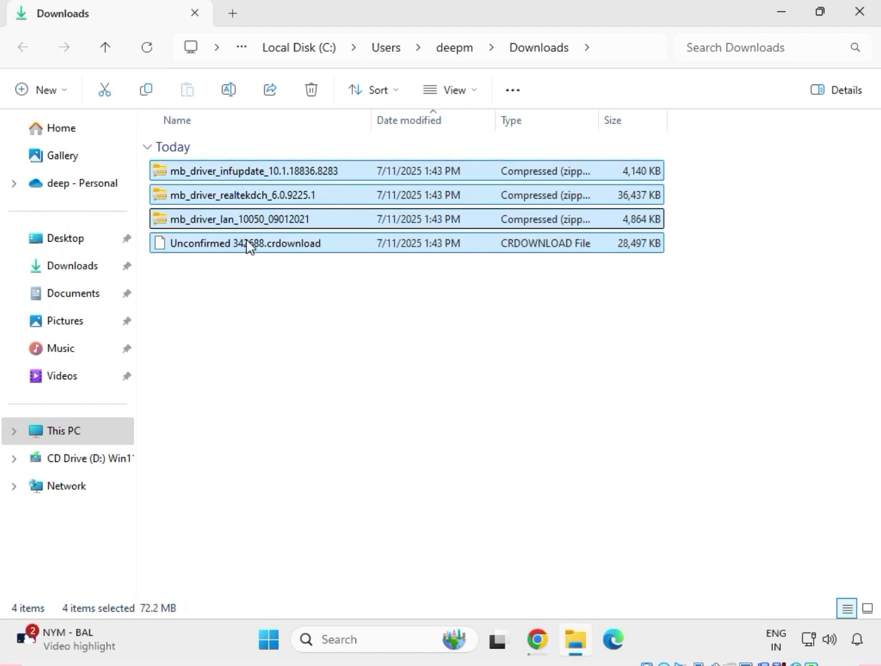
click(265, 279)
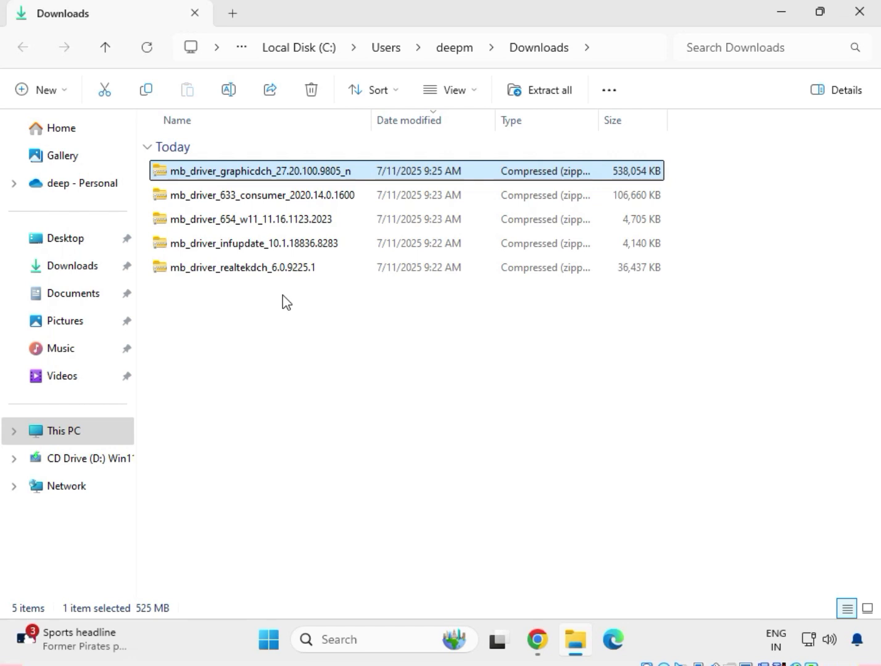
drag(286, 302, 251, 170)
click(327, 340)
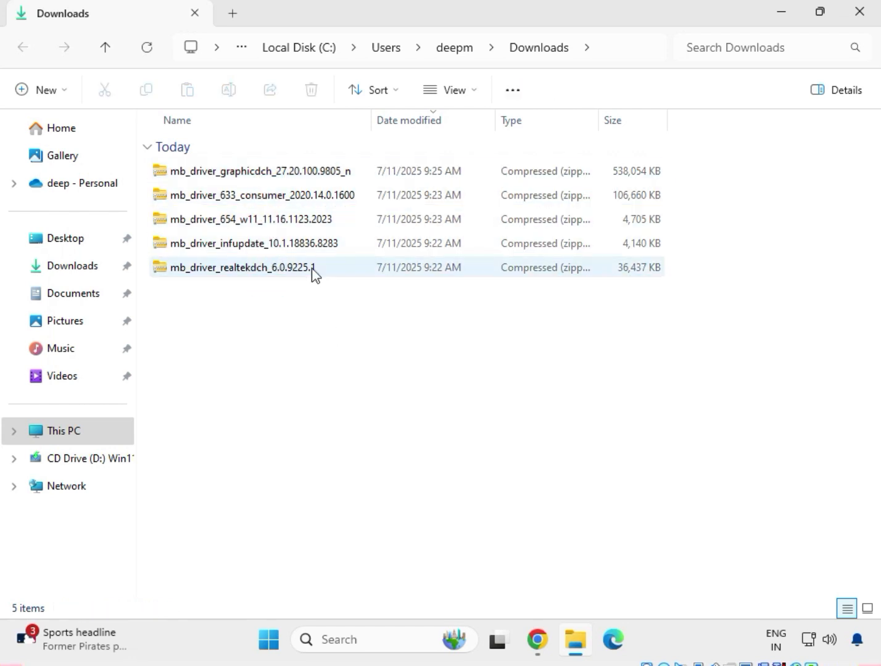
- Extract the mb_driver_realtekdch_6.0.9225.1 archive to its default folder in Downloads and close the window showing the extracted files
click(267, 270)
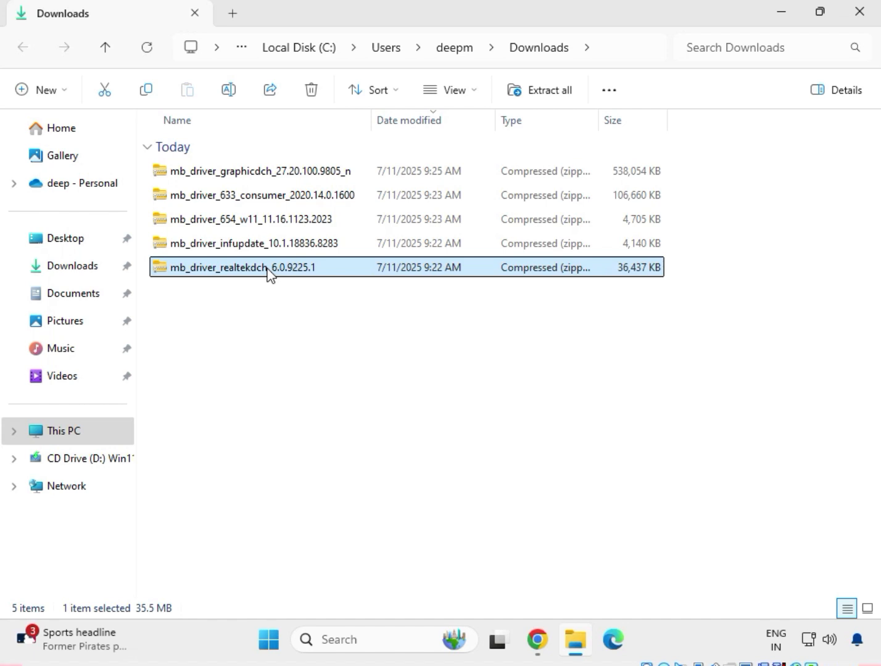
right_click(267, 271)
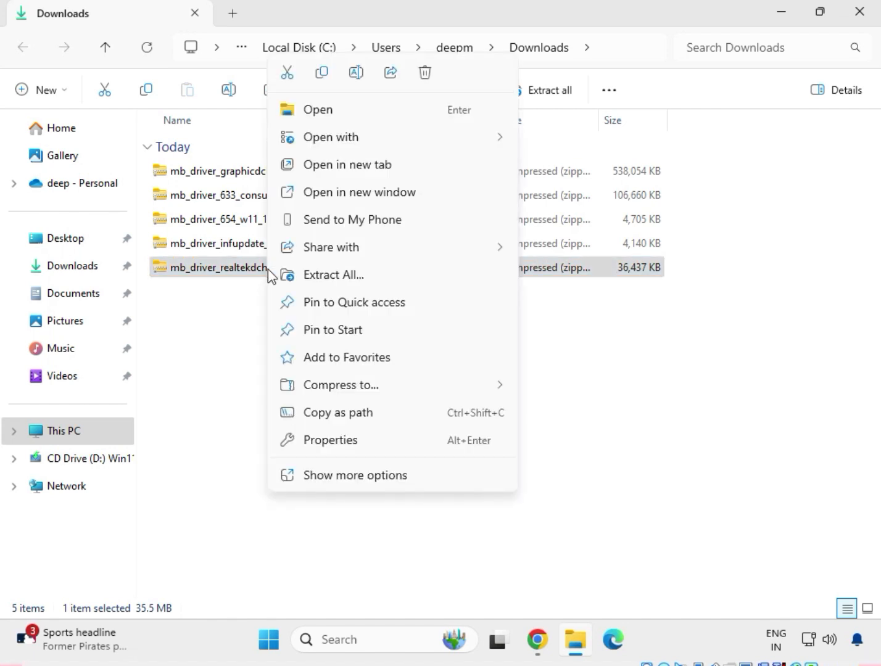
click(312, 278)
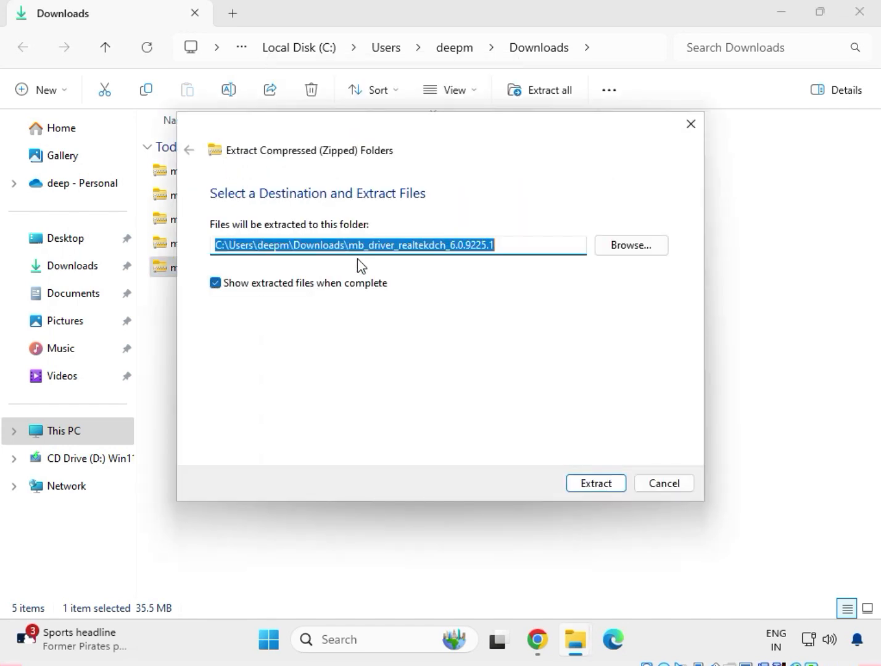
click(607, 483)
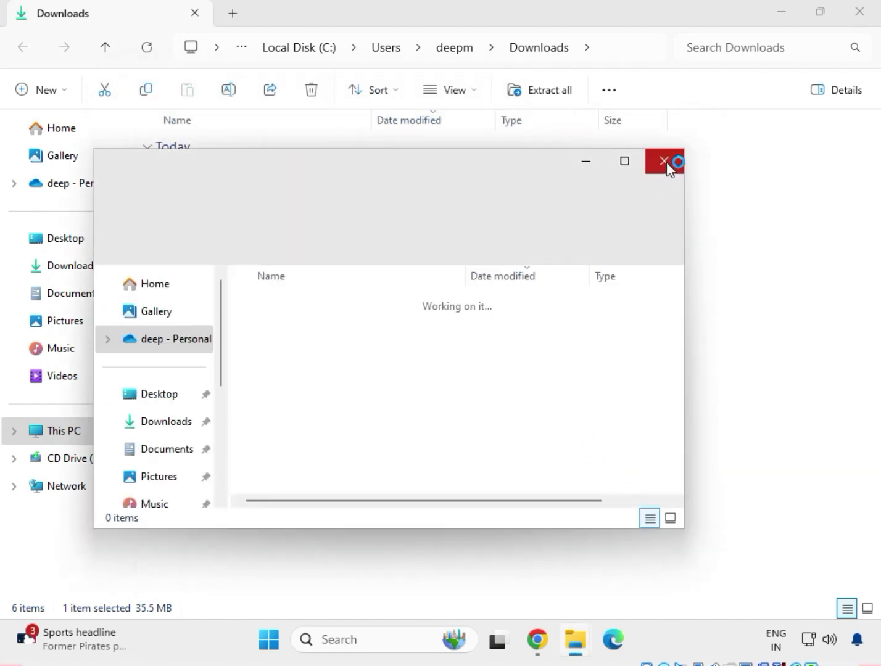
click(666, 162)
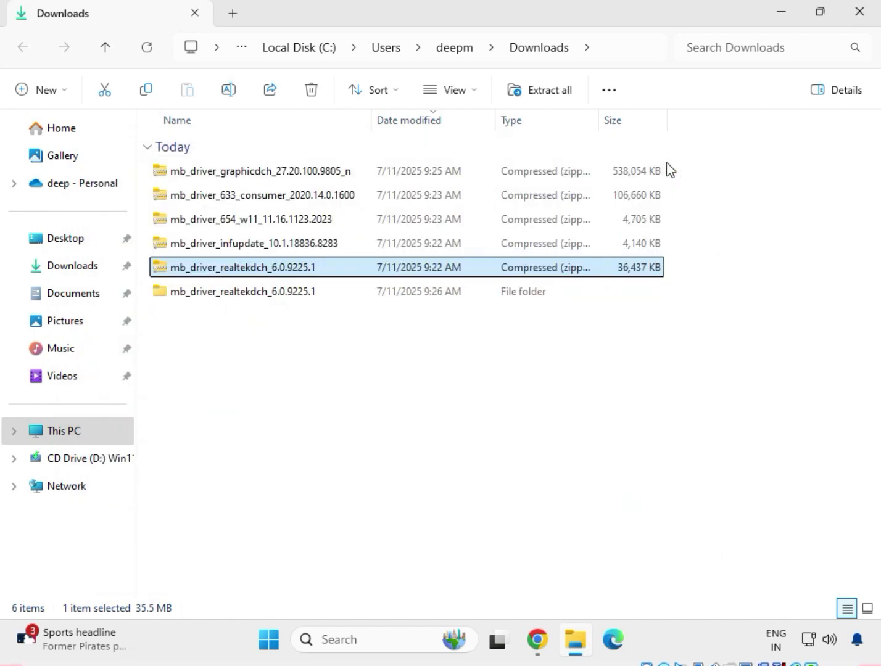
- Extract the mb_driver_infupdate_10.1.18836.8283 archive to its default folder in Downloads and close the window showing the extracted files
click(224, 249)
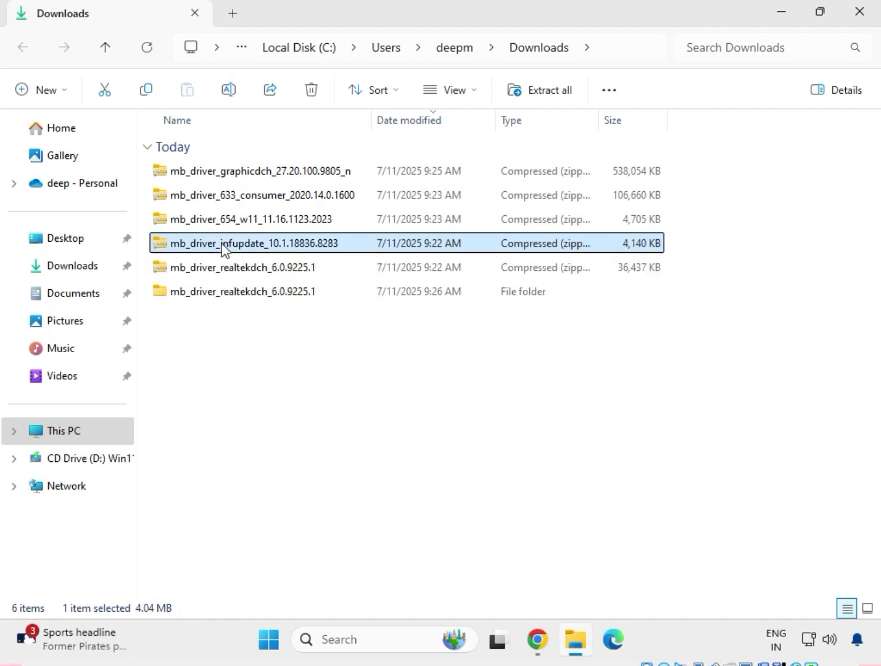
right_click(224, 249)
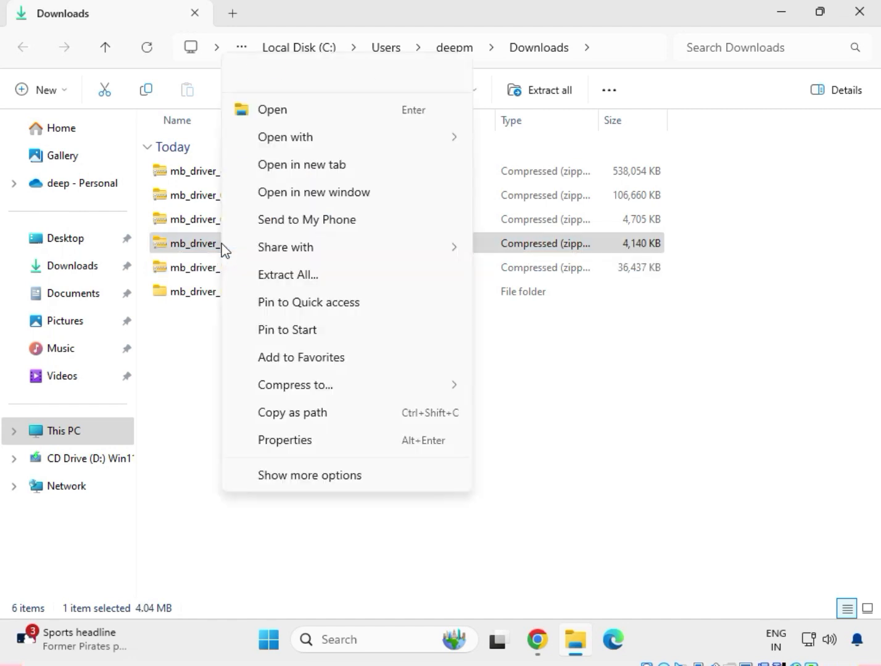
click(289, 273)
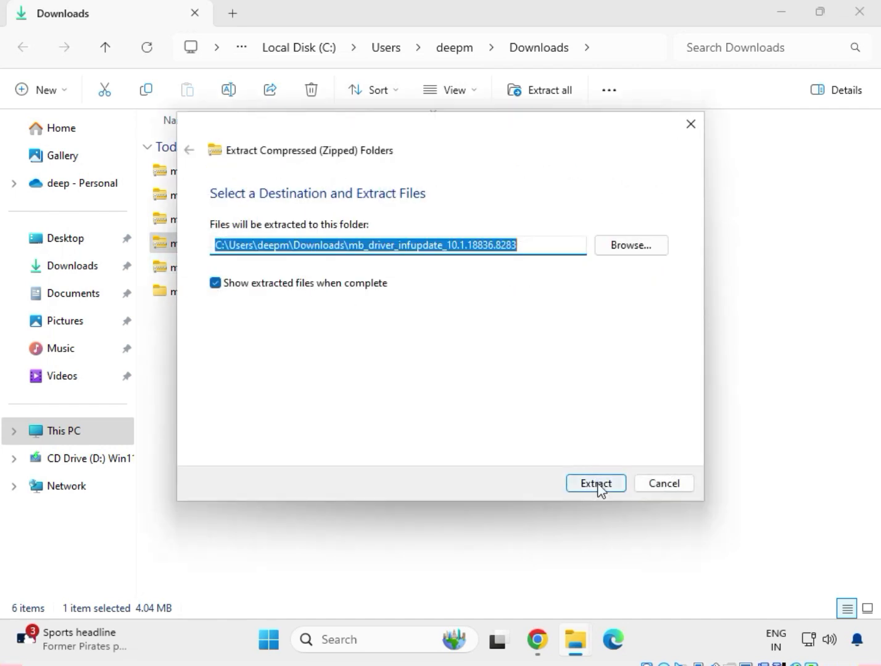
click(597, 484)
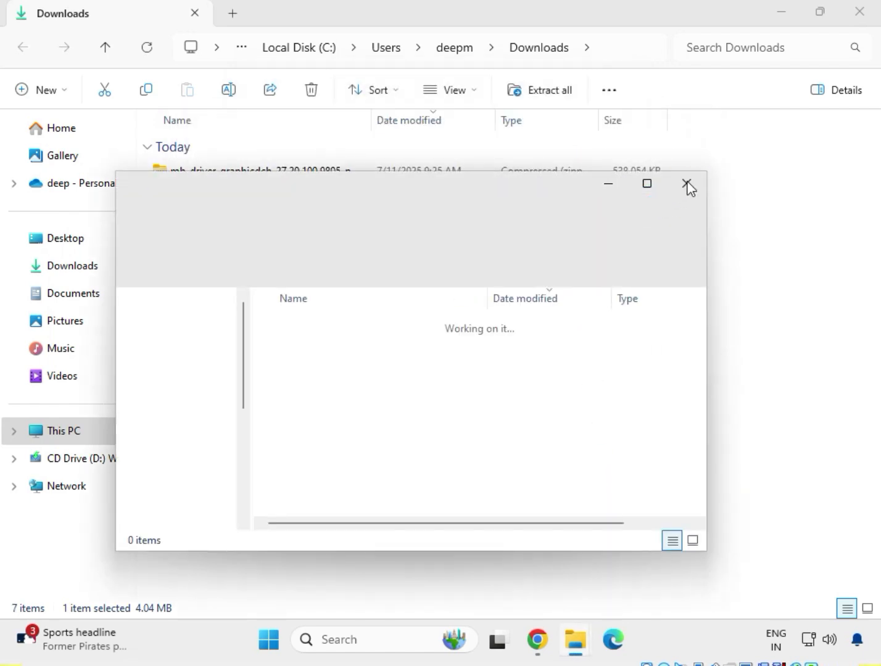
click(688, 184)
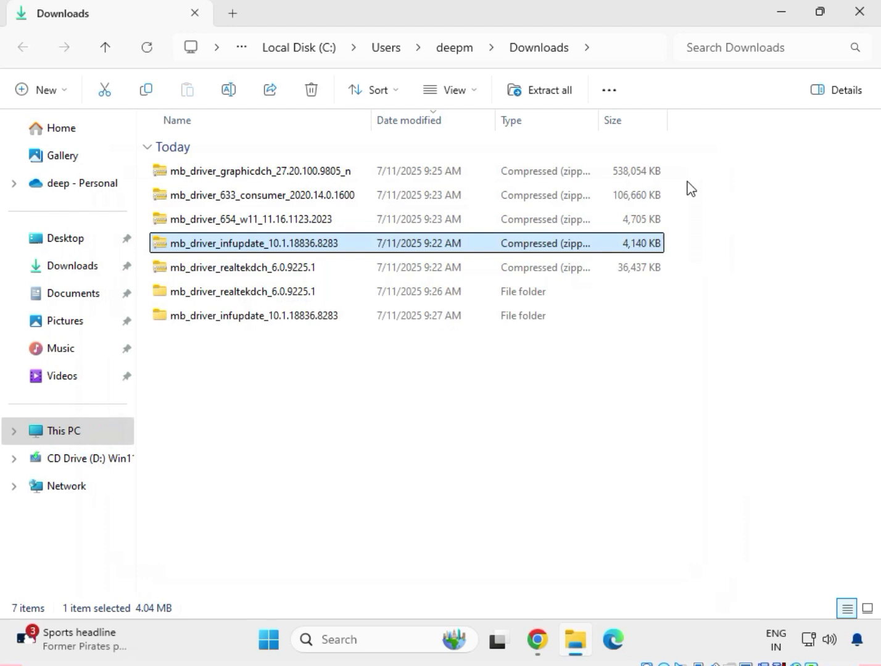
- Extract the mb_driver_654_w11_11.16.1123.2023 archive to its default folder in Downloads and close the window showing the extracted files
click(230, 227)
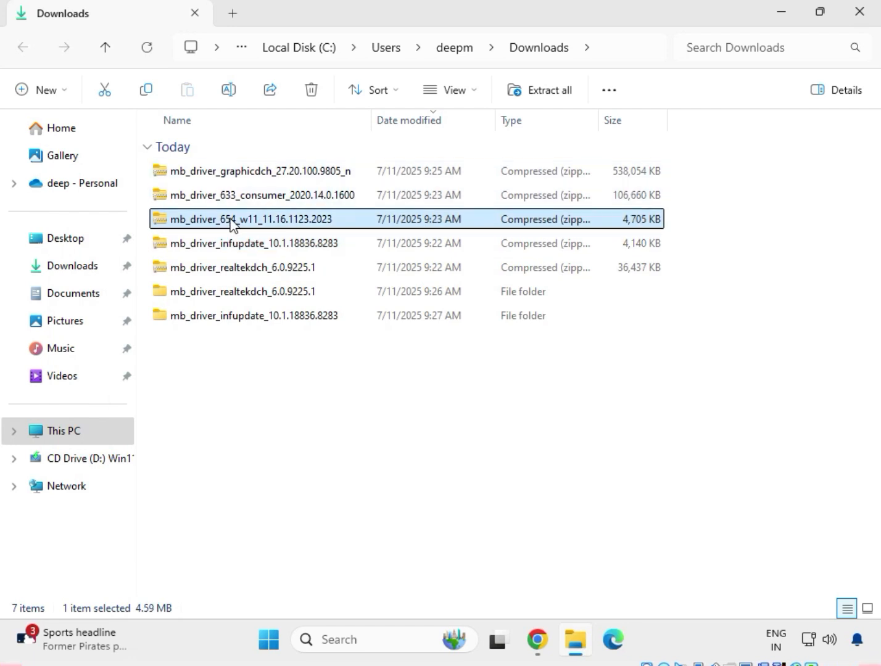
right_click(230, 225)
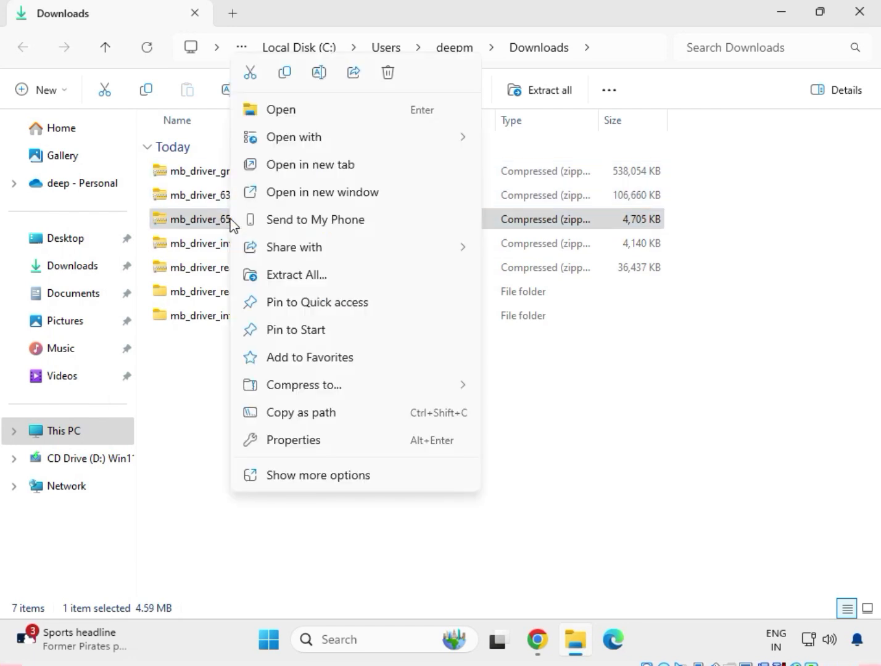
click(277, 273)
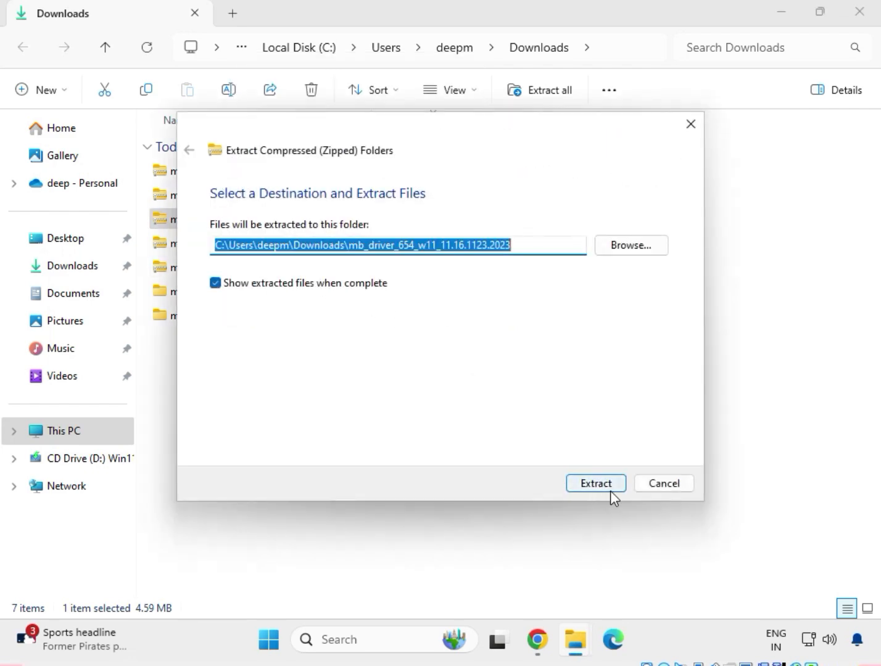
click(609, 491)
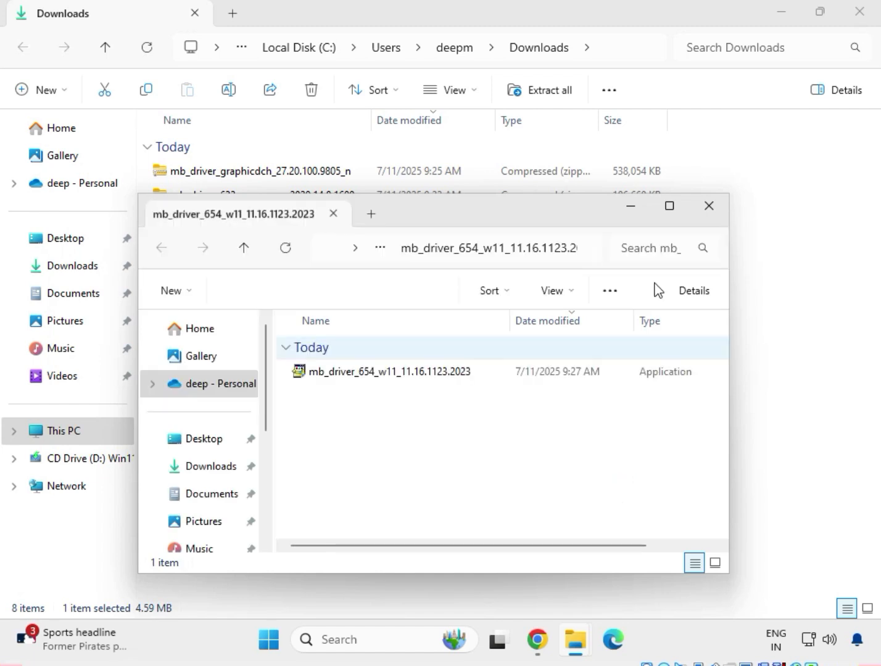
click(708, 205)
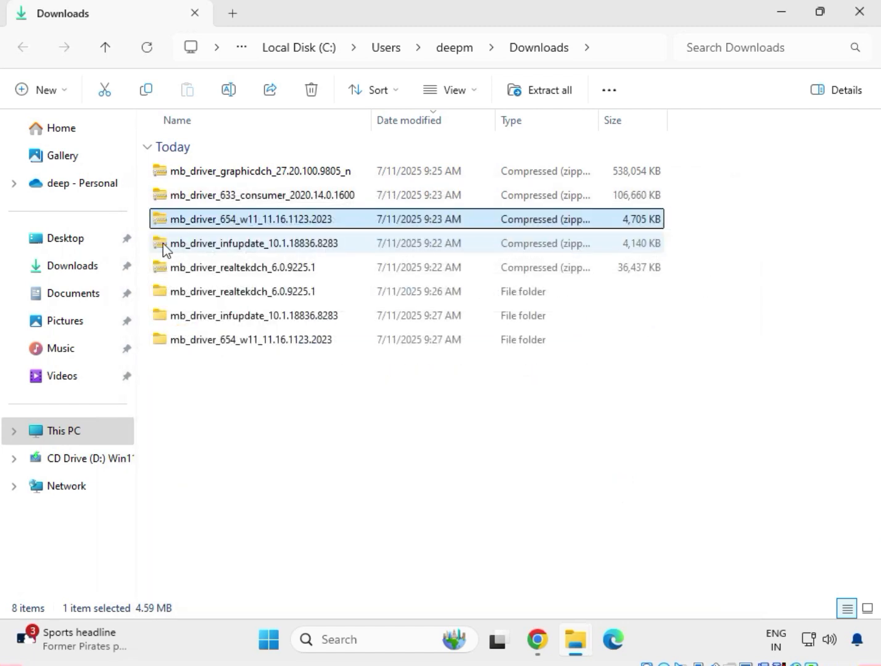
- Extract the mb_driver_633_consumer_2020.14.0.1600 archive to its default folder in Downloads and close the window showing the extracted files
click(210, 196)
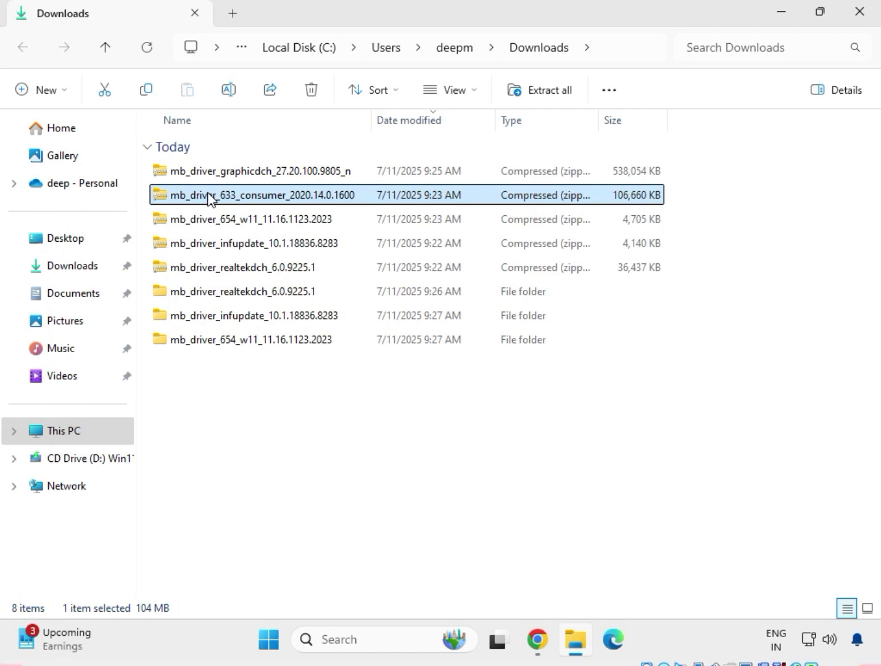
right_click(208, 195)
click(272, 276)
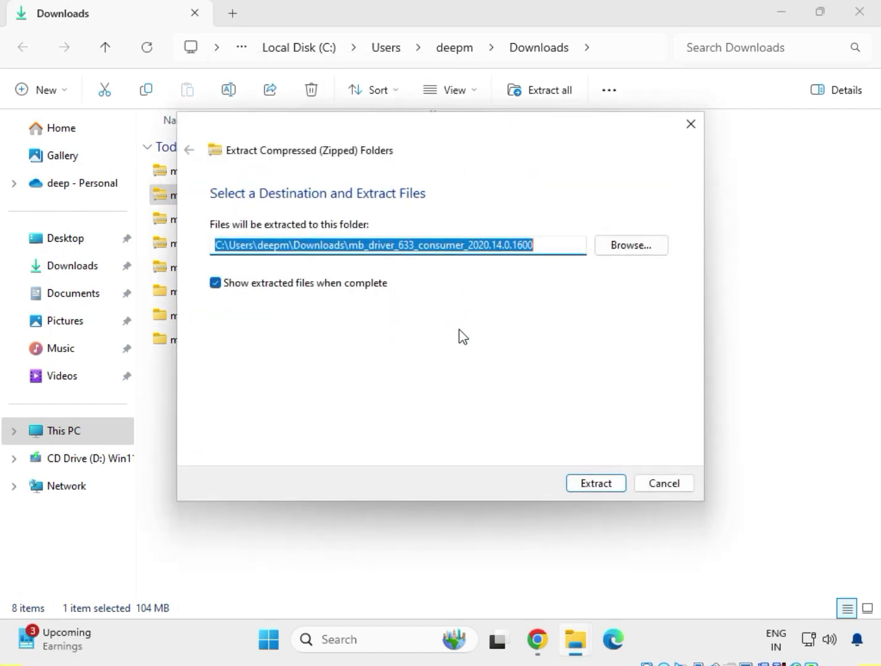
click(593, 489)
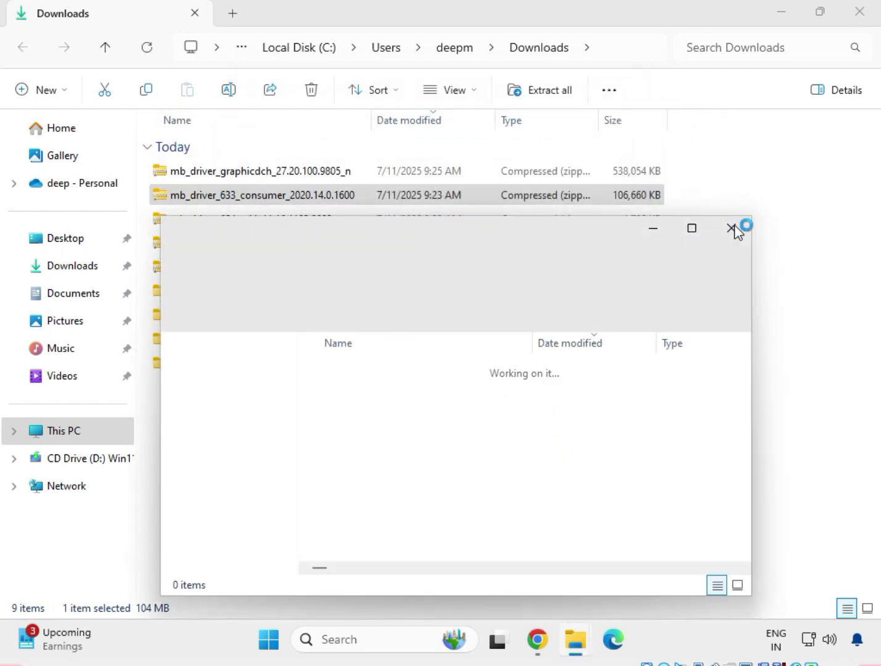
click(732, 230)
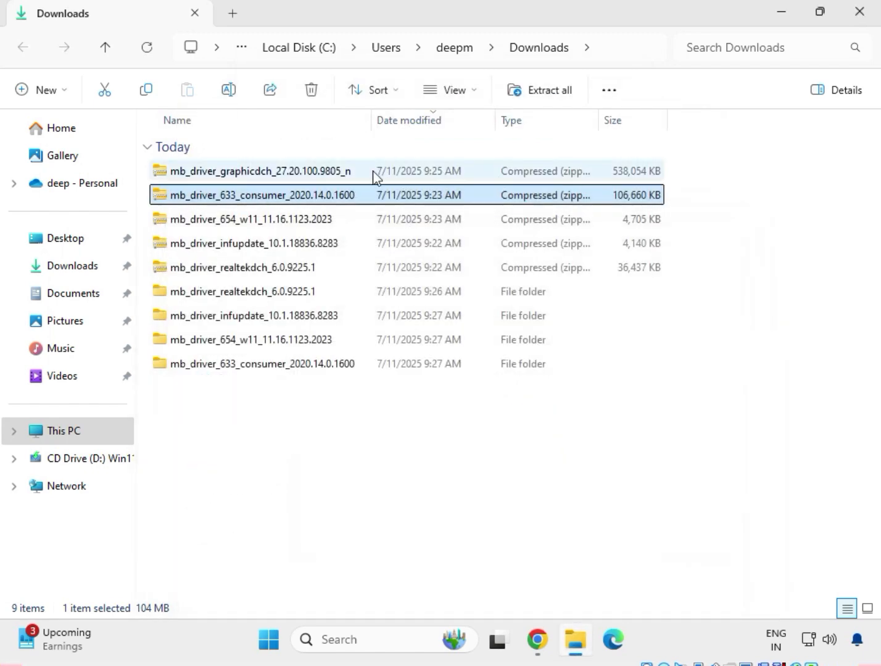
- Extract the mb_driver_graphicdch_27.20.100.9805_n archive to its default folder in Downloads and close the window showing the extracted files
click(303, 175)
right_click(304, 174)
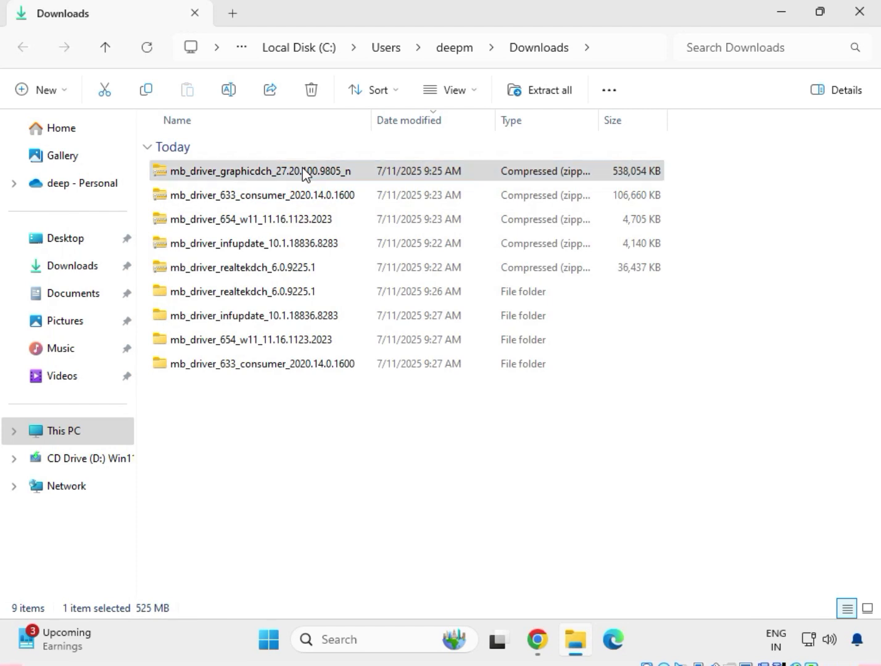
click(390, 276)
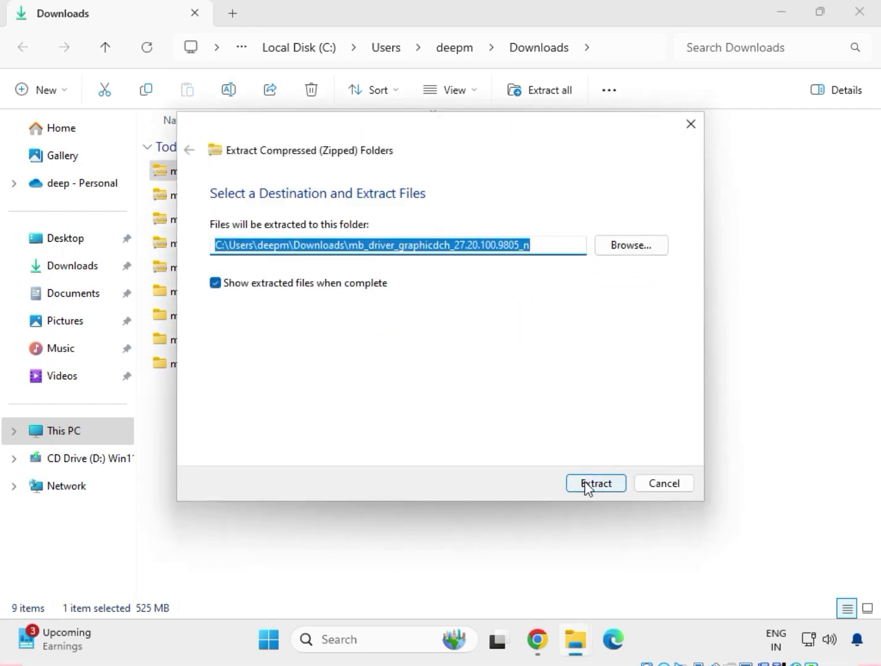
click(586, 484)
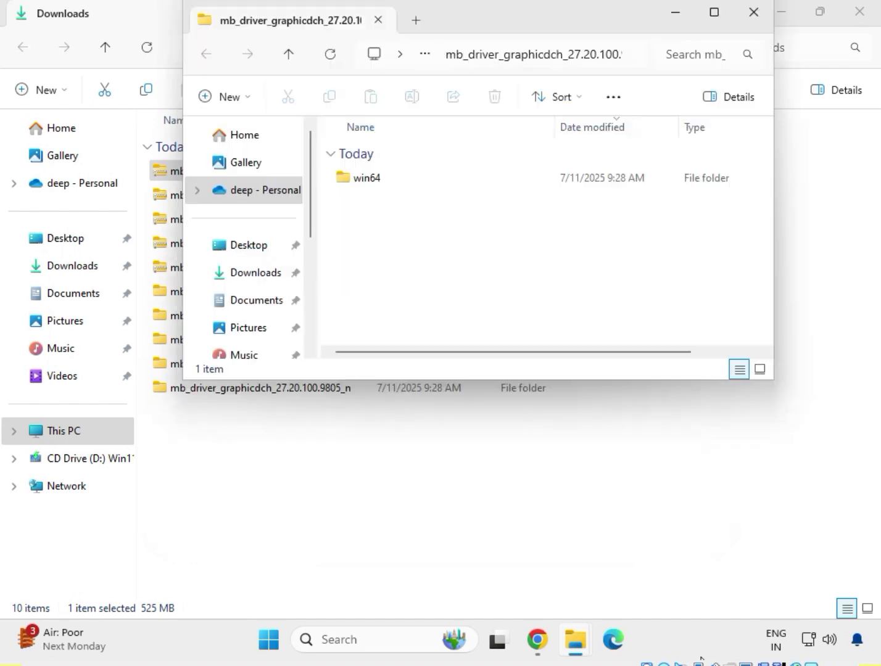
click(753, 12)
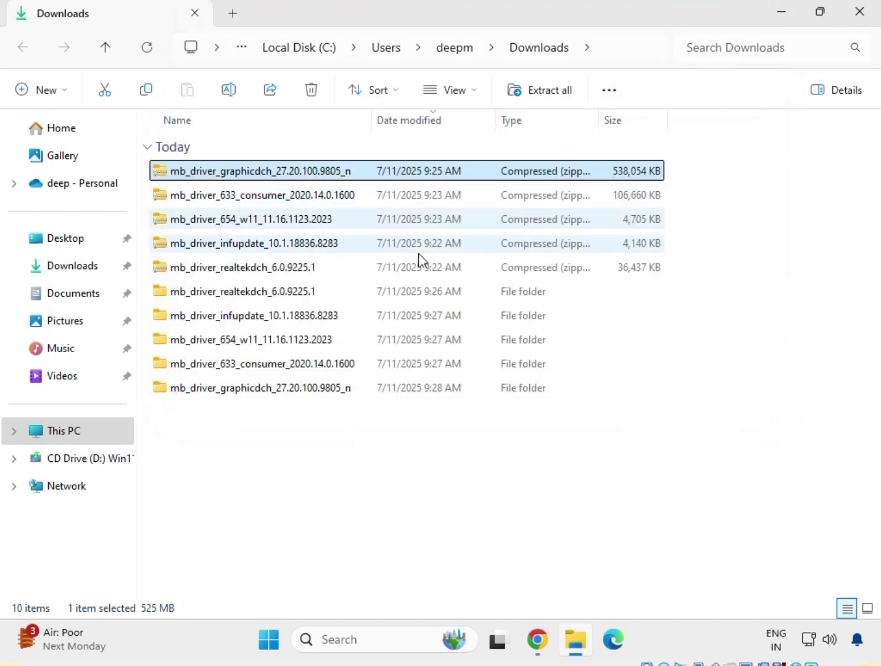
- Delete the five compressed driver archives from Downloads, keeping only the extracted folders
drag(372, 415, 284, 295)
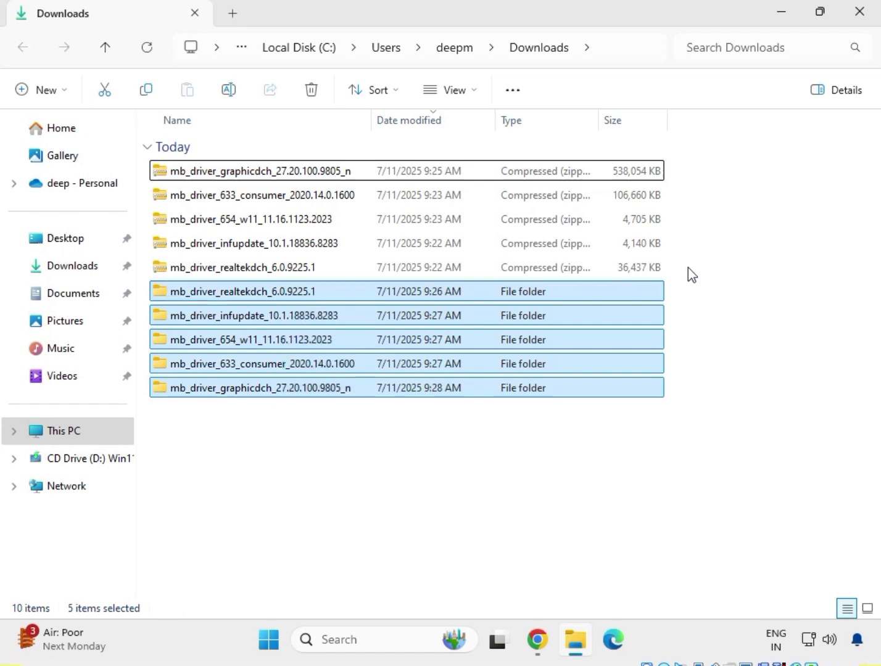
drag(688, 267, 357, 158)
key(Delete)
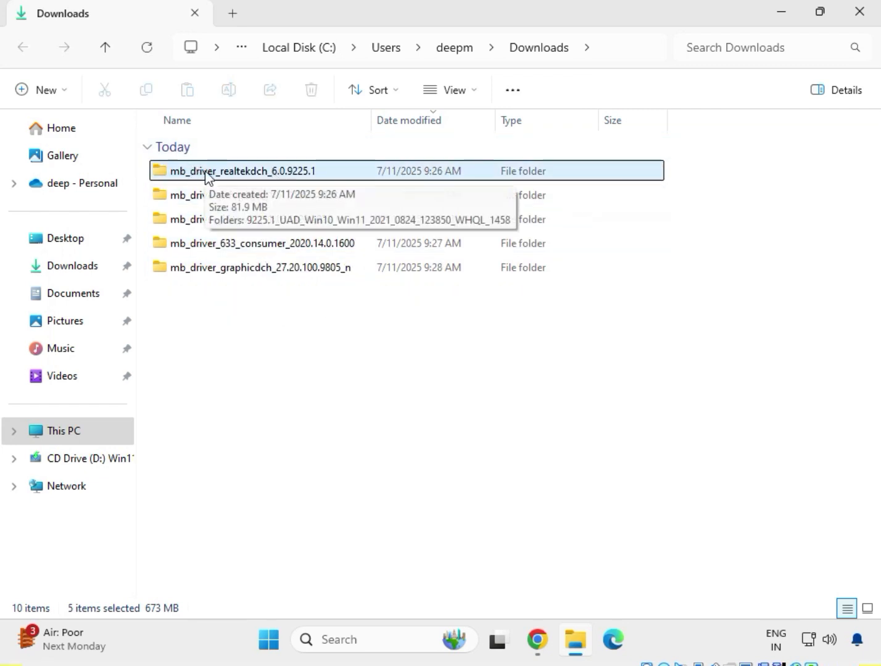
- Open the 9225.1_UAD_Win10_Win11 driver folder inside mb_driver_realtekdch_6.0.9225.1 and look through its files
double_click(224, 171)
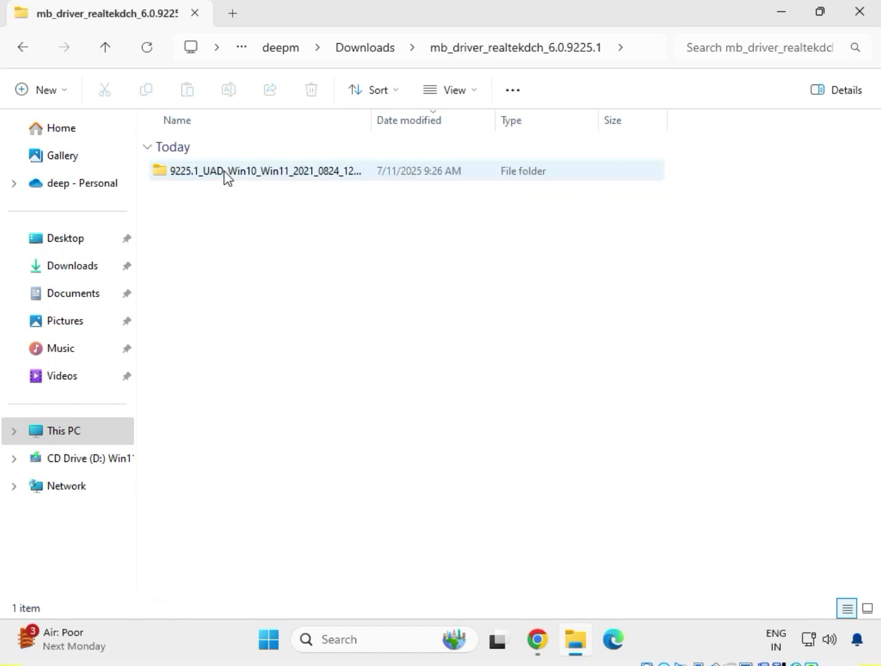
double_click(224, 171)
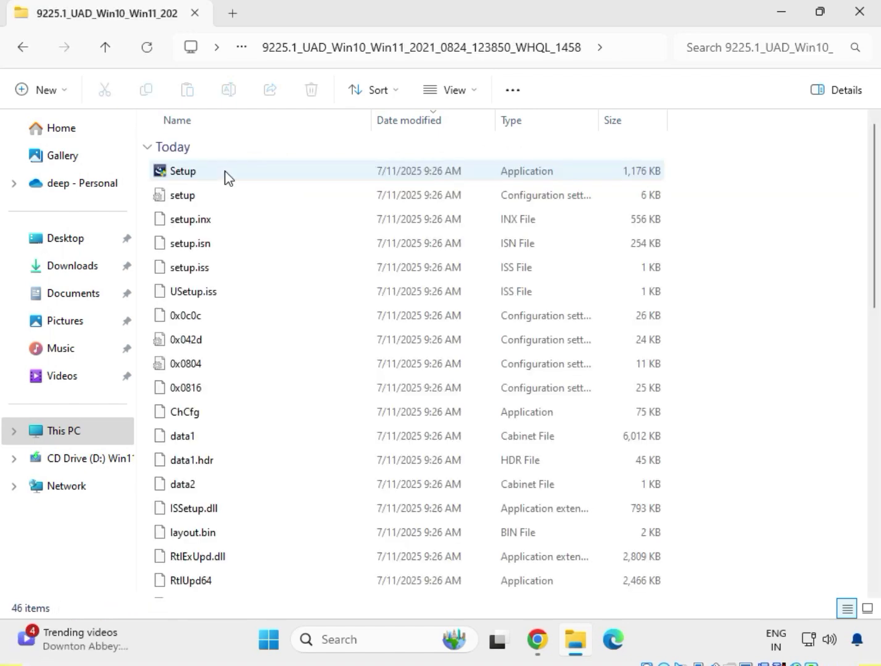
scroll(247, 397, down, 4)
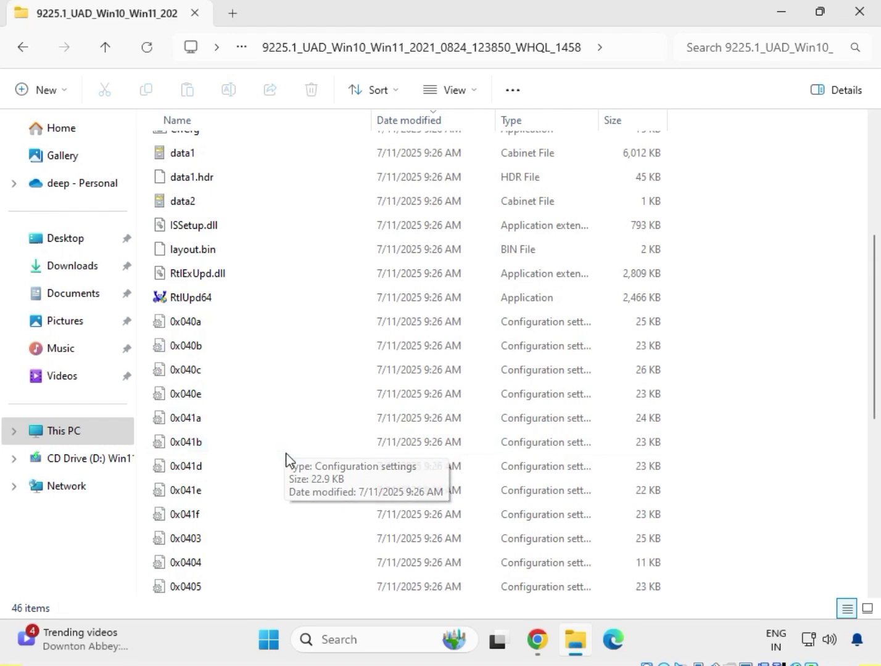
scroll(287, 460, up, 4)
- Run the Setup application as administrator, allow its changes, and complete the Realtek Audio Driver wizard without restarting the computer
click(199, 175)
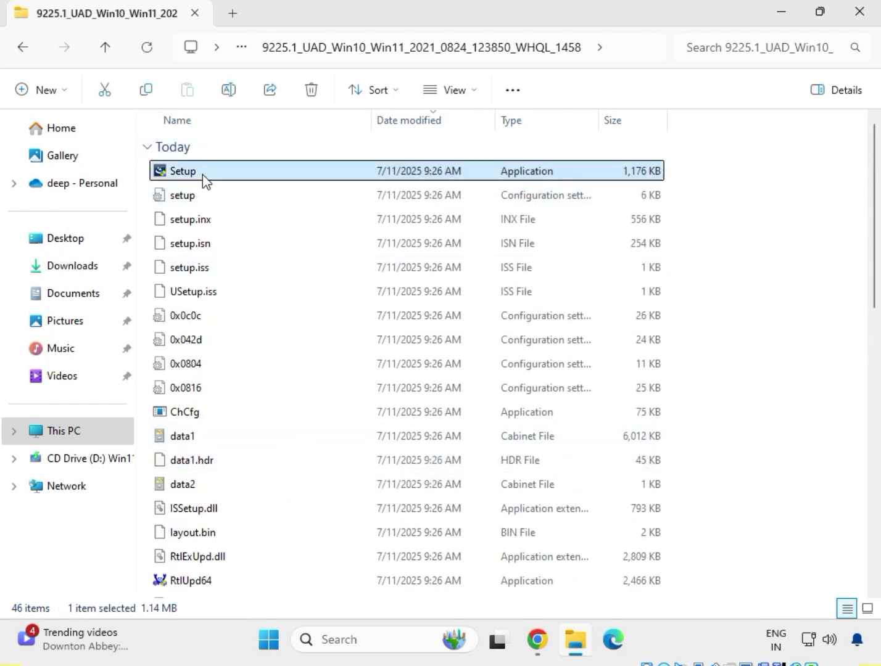
right_click(206, 181)
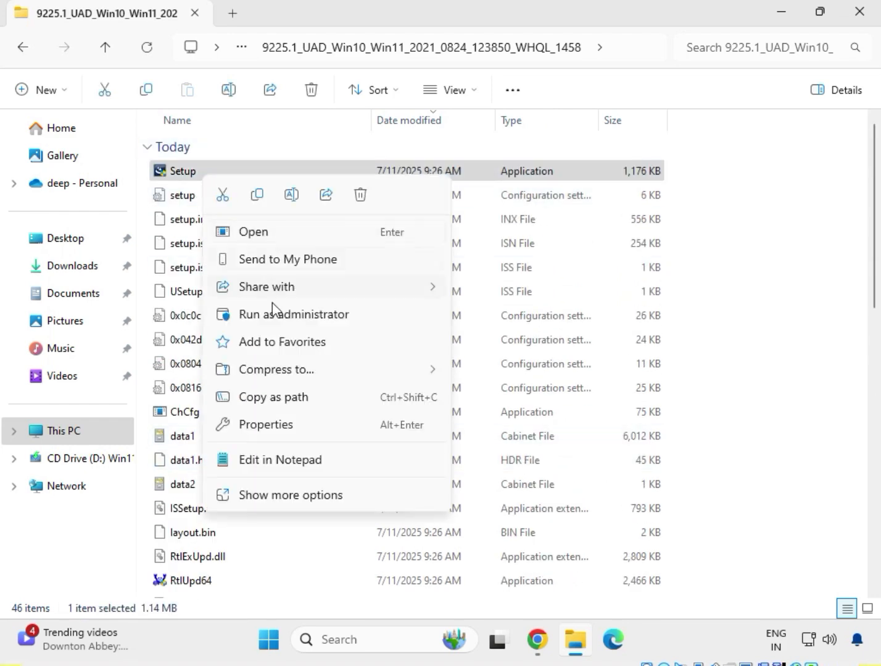
click(294, 495)
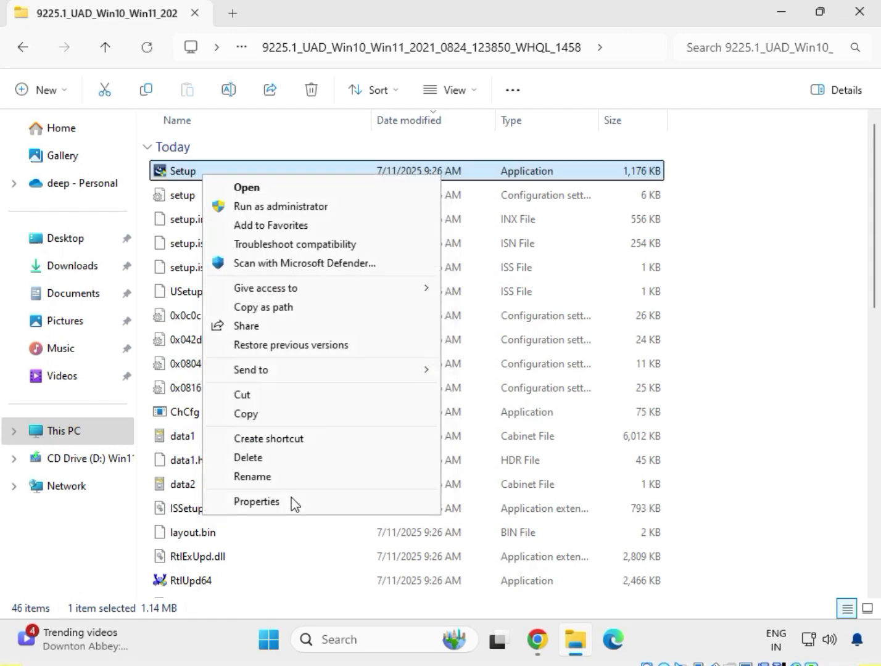
click(271, 206)
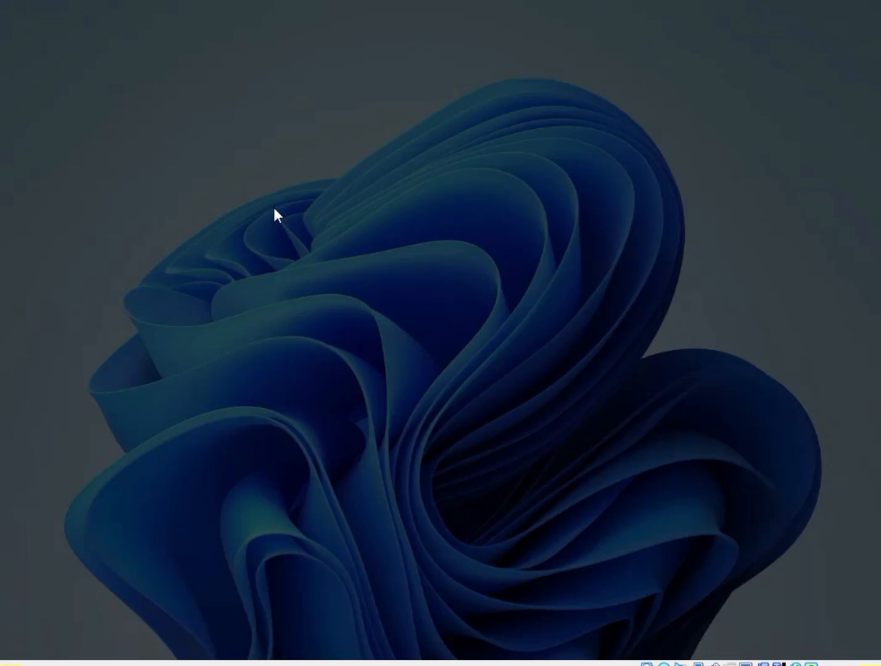
click(338, 467)
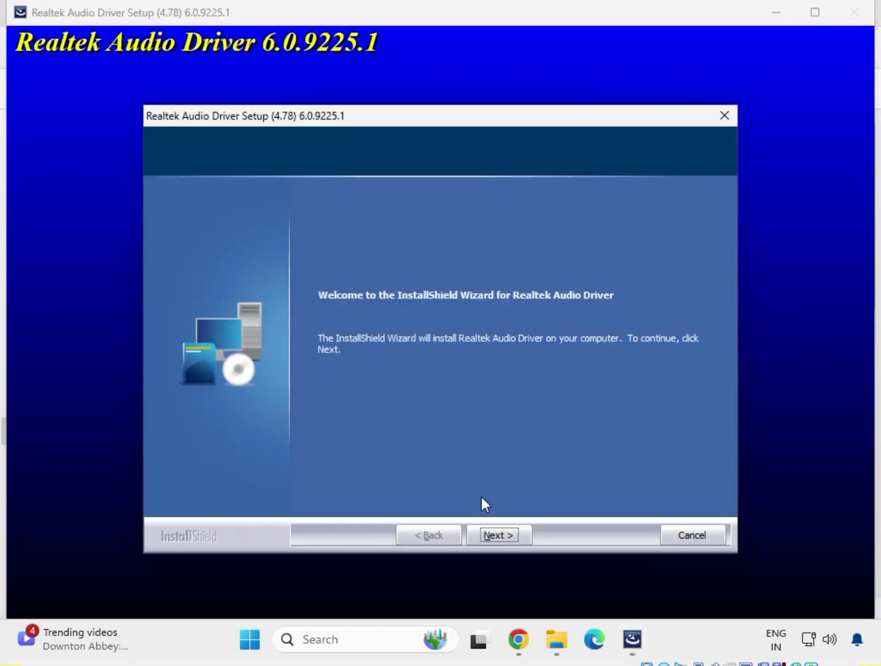
click(497, 536)
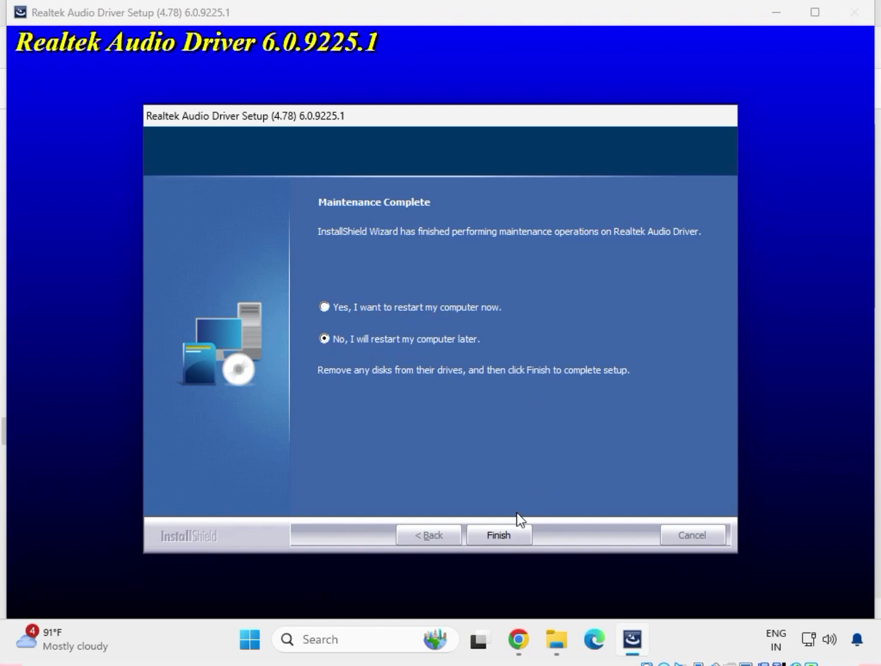
click(499, 535)
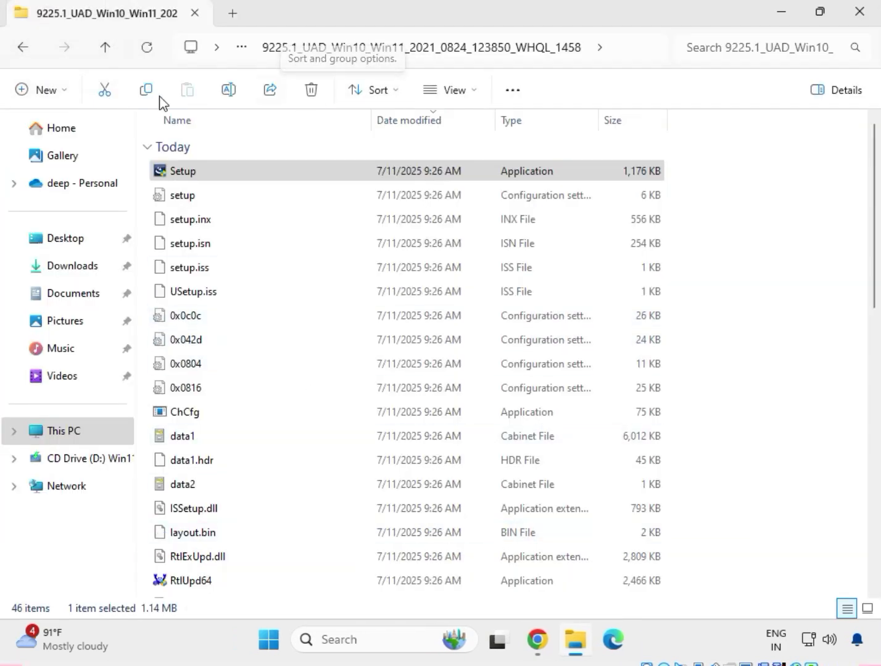
- Return to Downloads and open the Chipset-10.1.18836.8283-Public-MUP folder inside mb_driver_infupdate_10.1.18836.8283
click(19, 51)
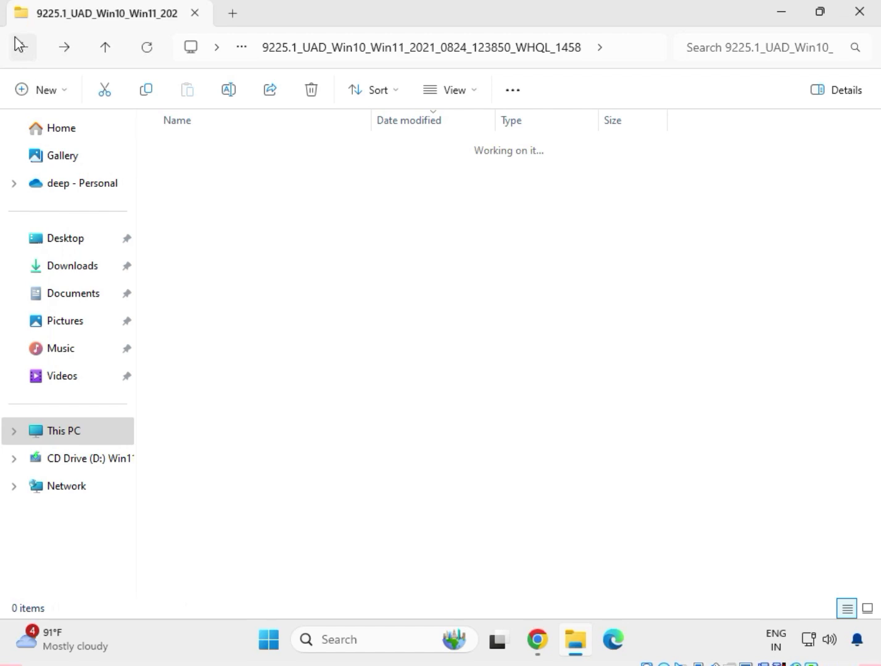
click(18, 49)
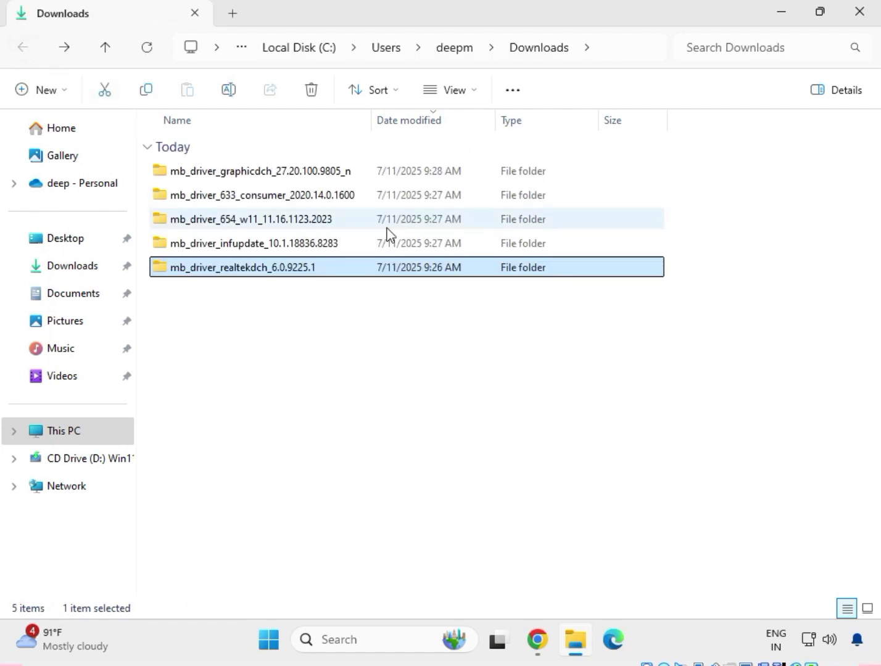
double_click(235, 248)
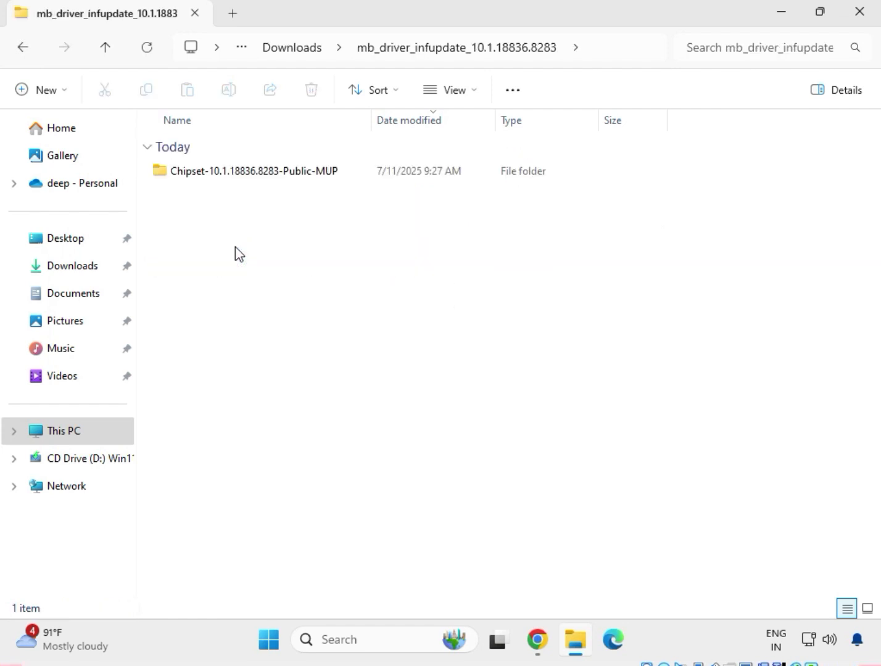
click(243, 176)
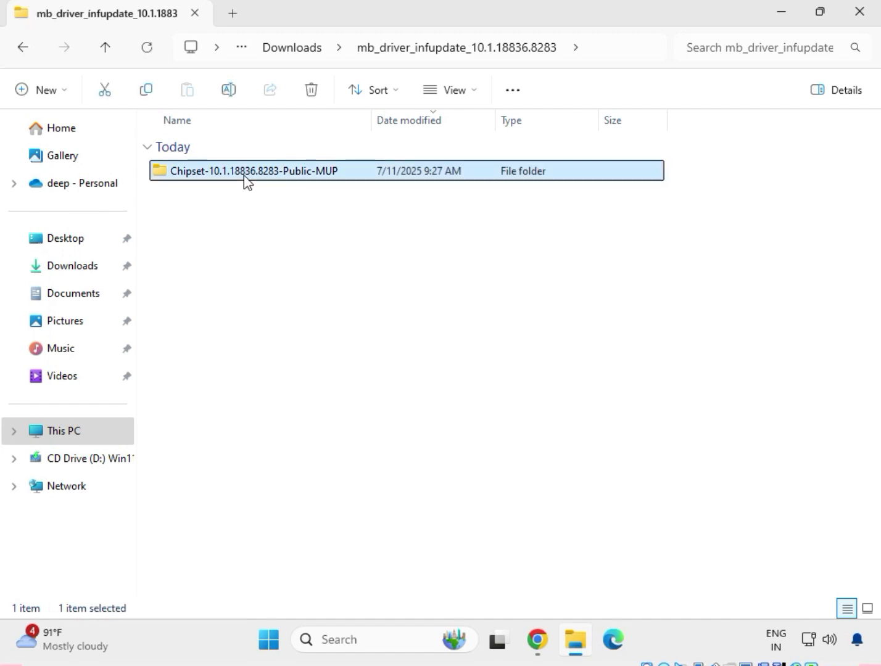
right_click(244, 175)
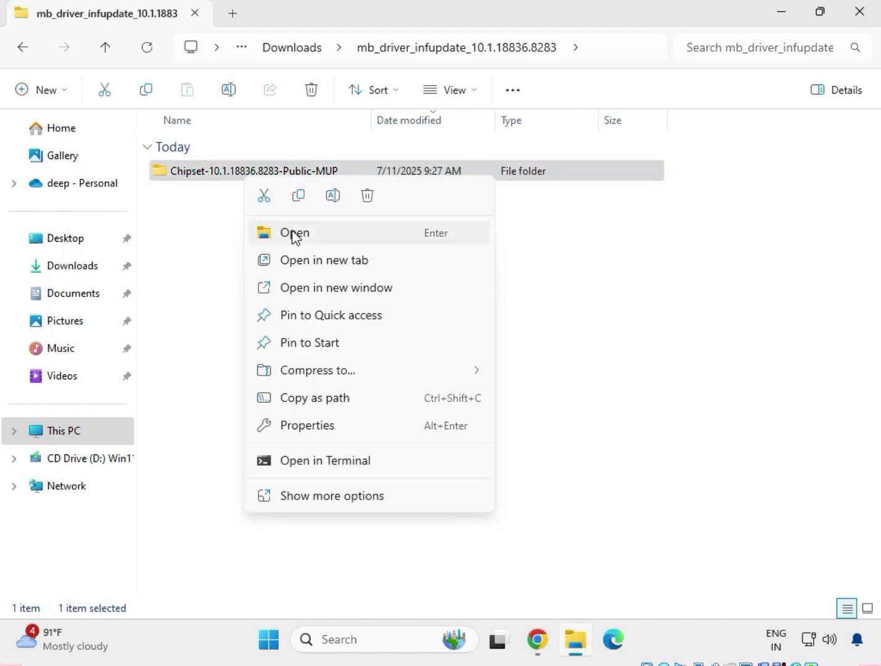
click(292, 233)
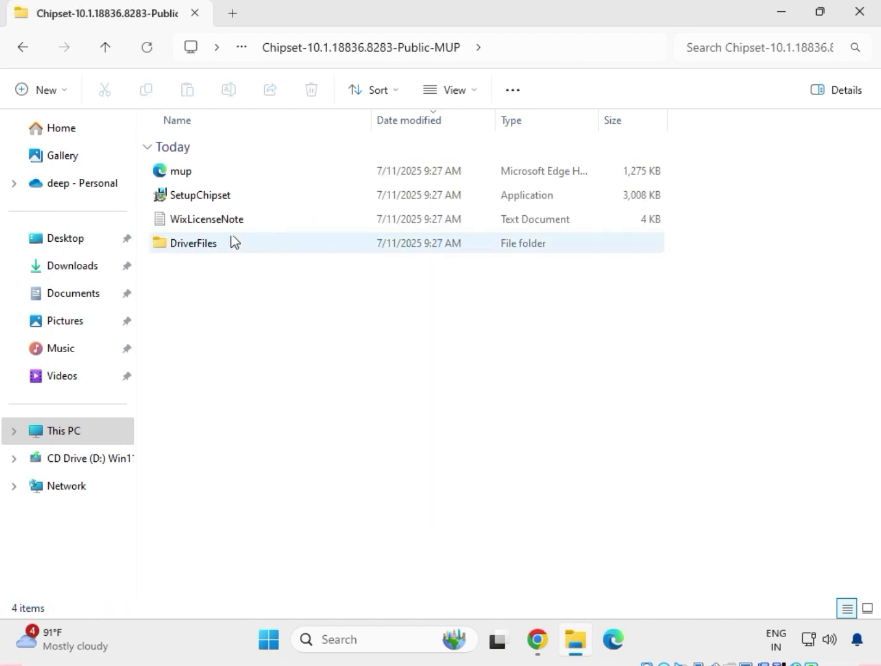
- Run SetupChipset as administrator and allow the Intel Chipset Device Software to make changes
click(205, 204)
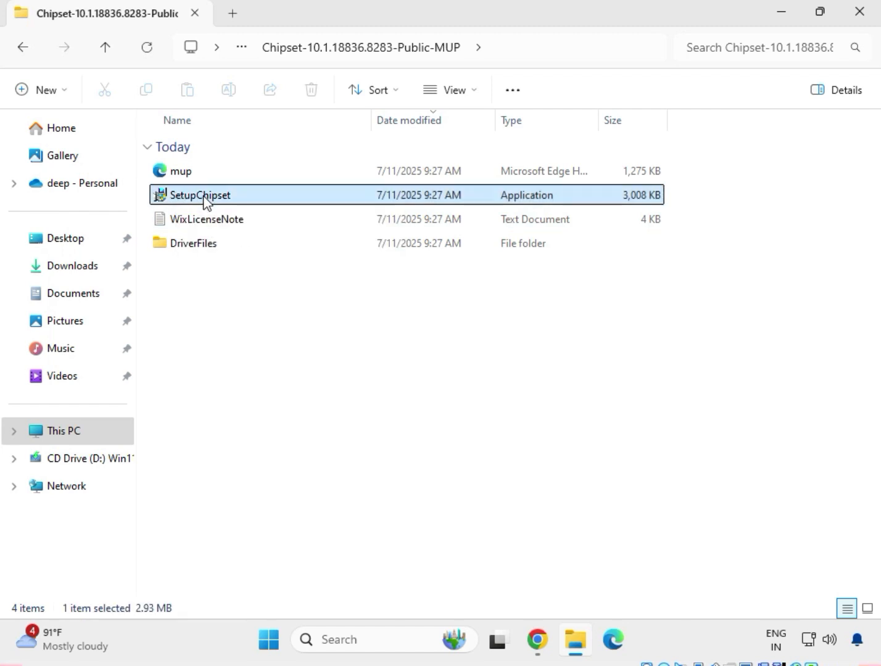
right_click(205, 201)
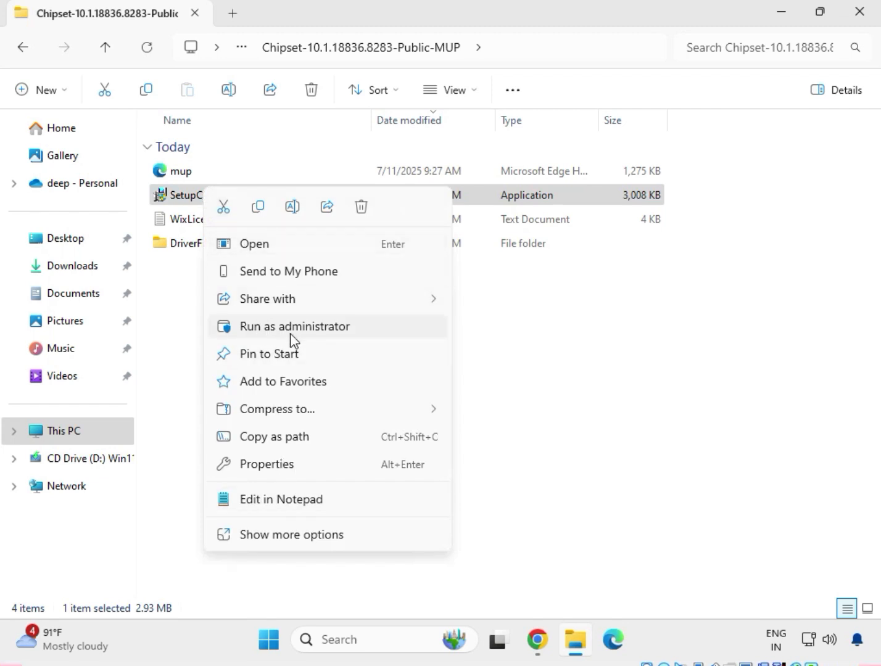
click(299, 536)
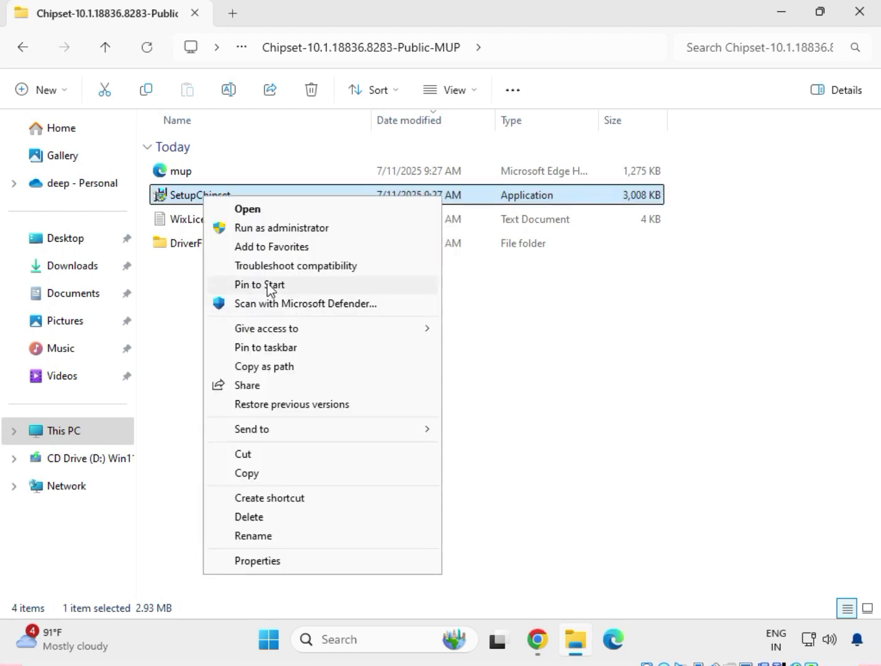
click(289, 229)
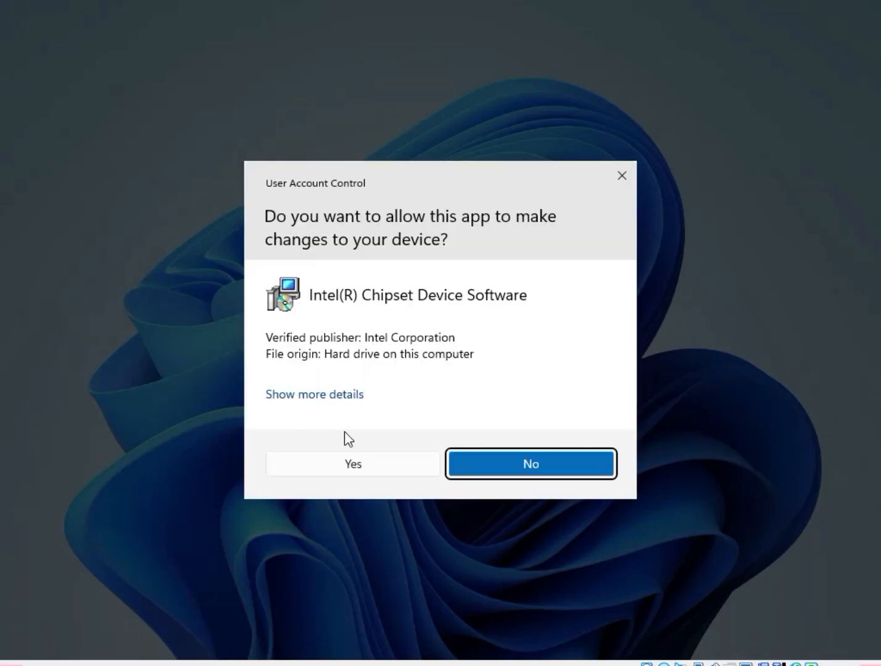
click(351, 464)
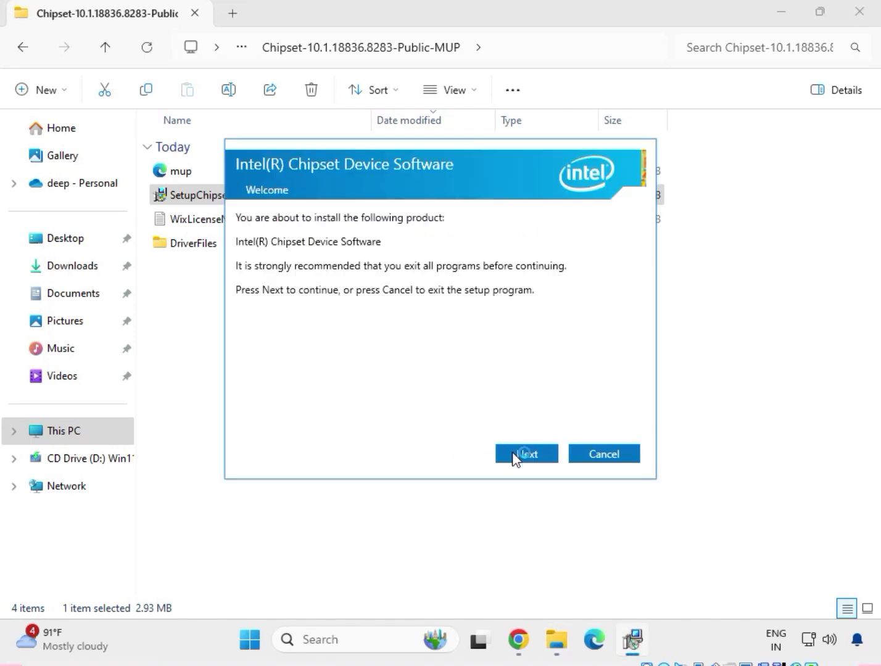
- Accept the Intel software license agreement and install the Intel Chipset Device Software
click(517, 457)
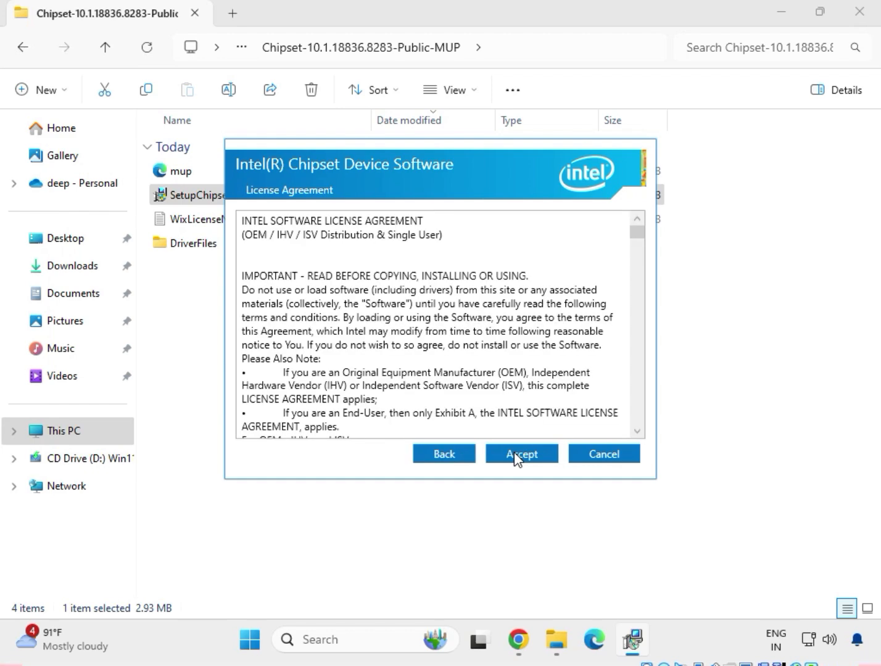
click(517, 456)
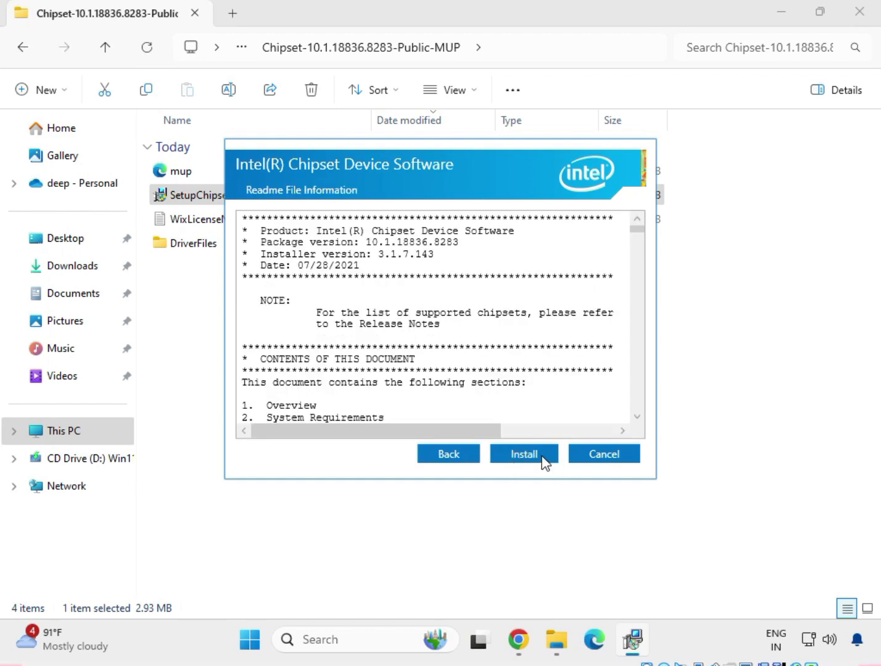
click(523, 455)
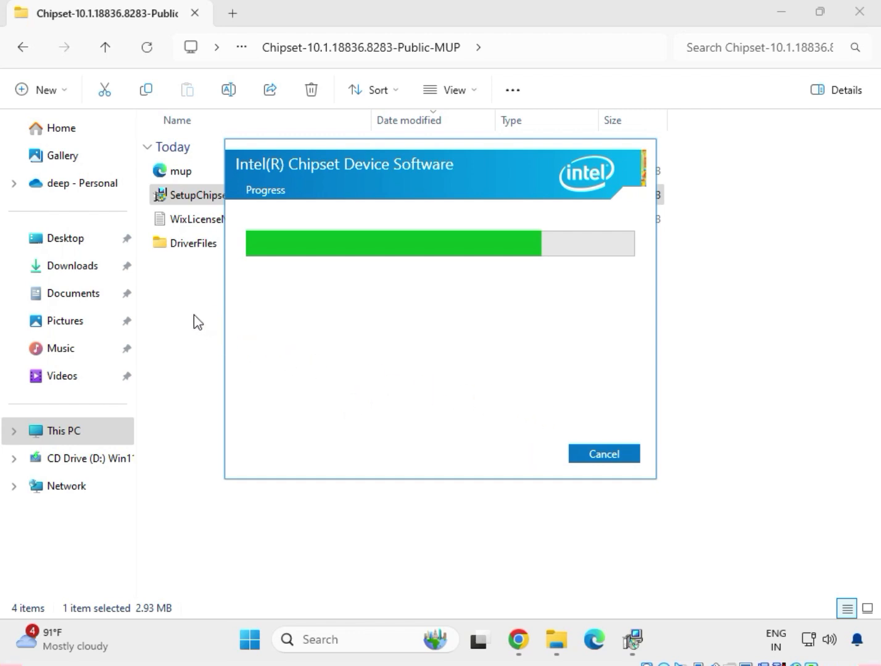
- Return to Downloads and open the mb_driver_654_w11_11.16.1123.2023 folder
click(25, 48)
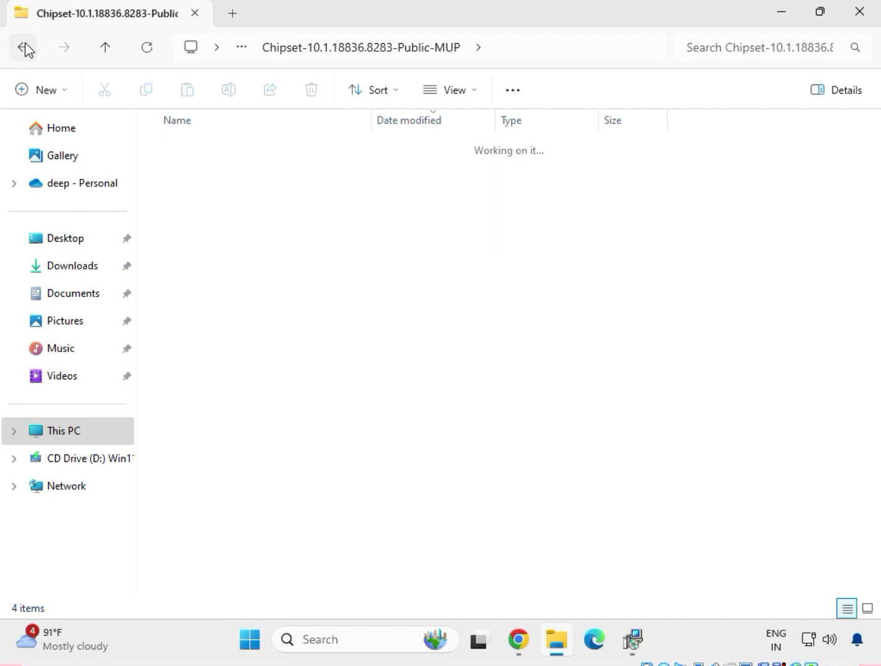
click(25, 48)
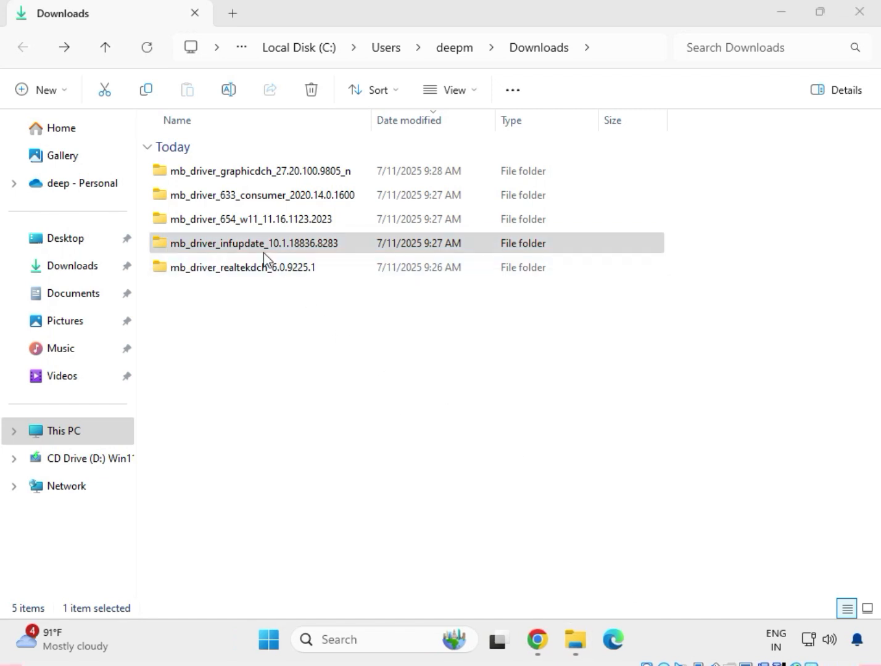
click(246, 220)
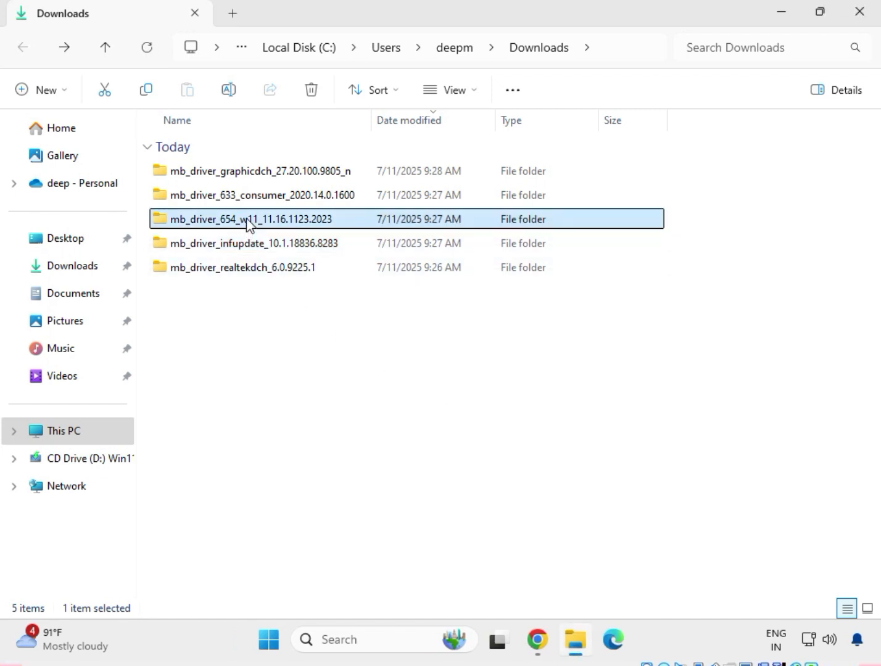
right_click(247, 220)
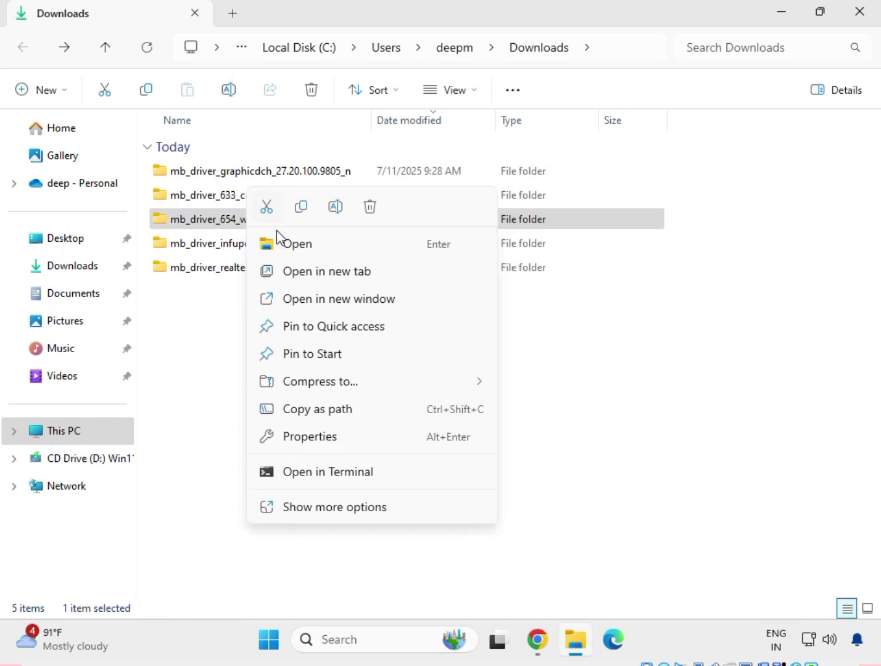
click(285, 246)
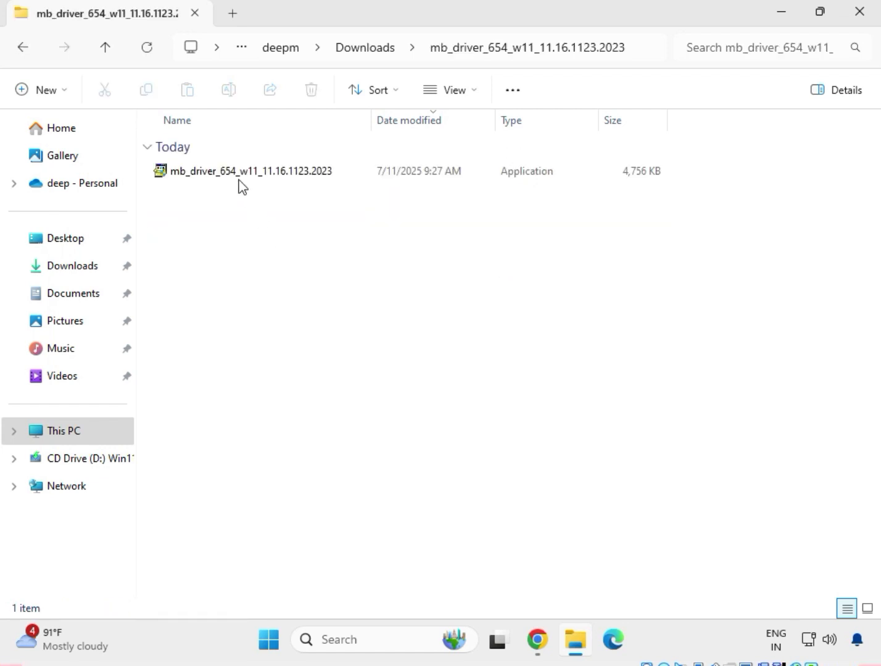
- Run the mb_driver_654_w11_11.16.1123.2023 application as administrator and allow its changes to install the driver
click(241, 177)
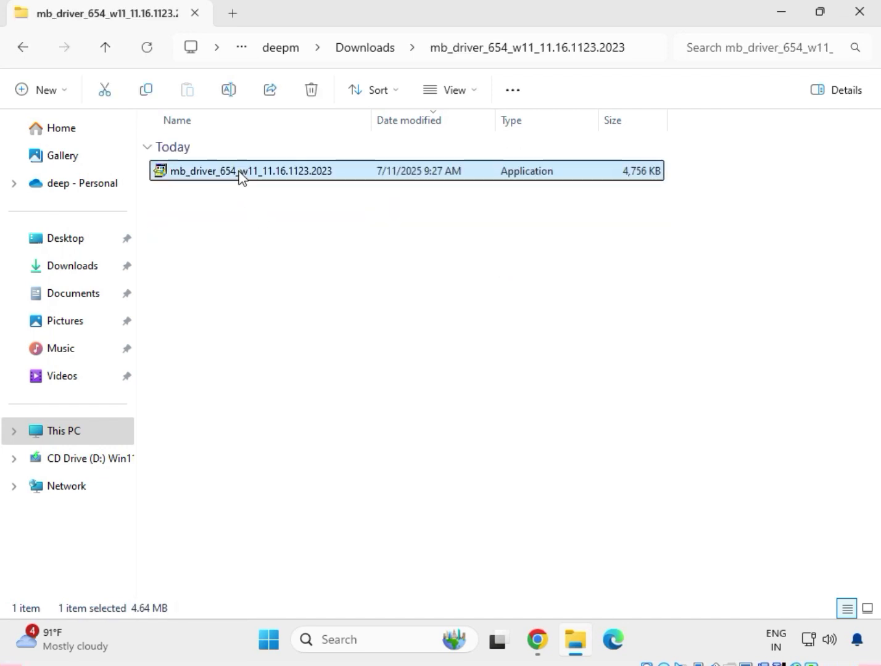
right_click(241, 176)
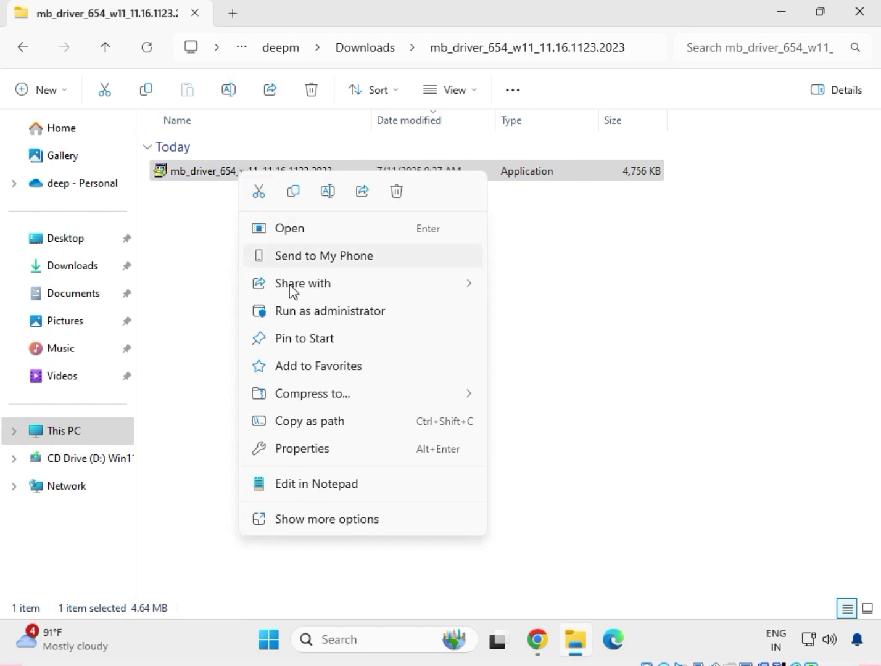
click(328, 521)
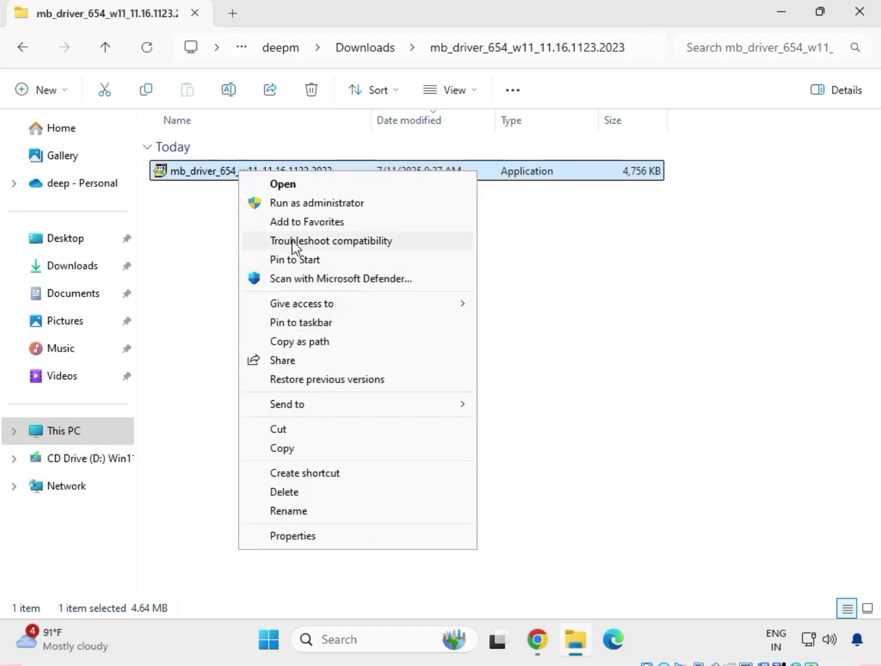
click(292, 204)
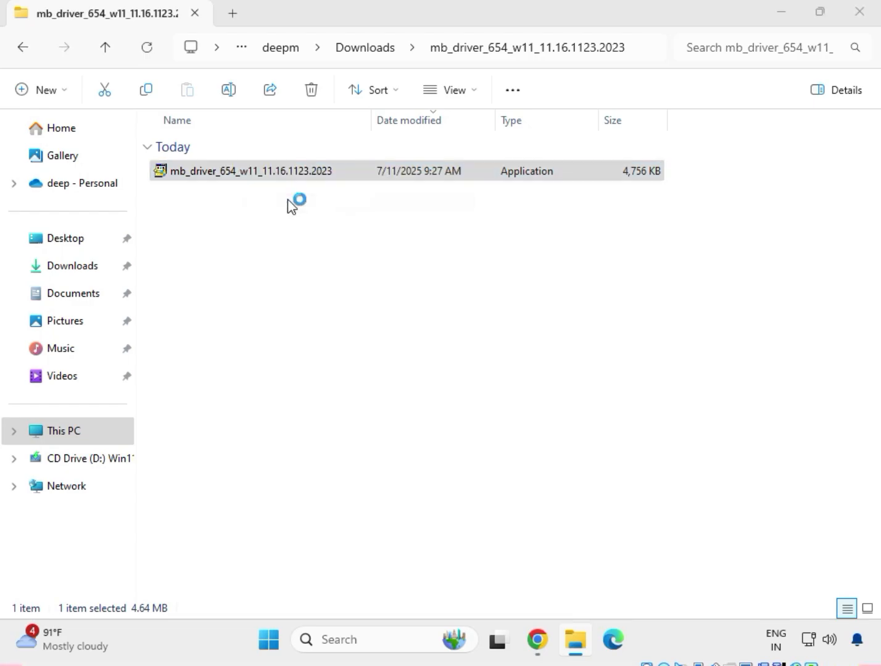
click(355, 462)
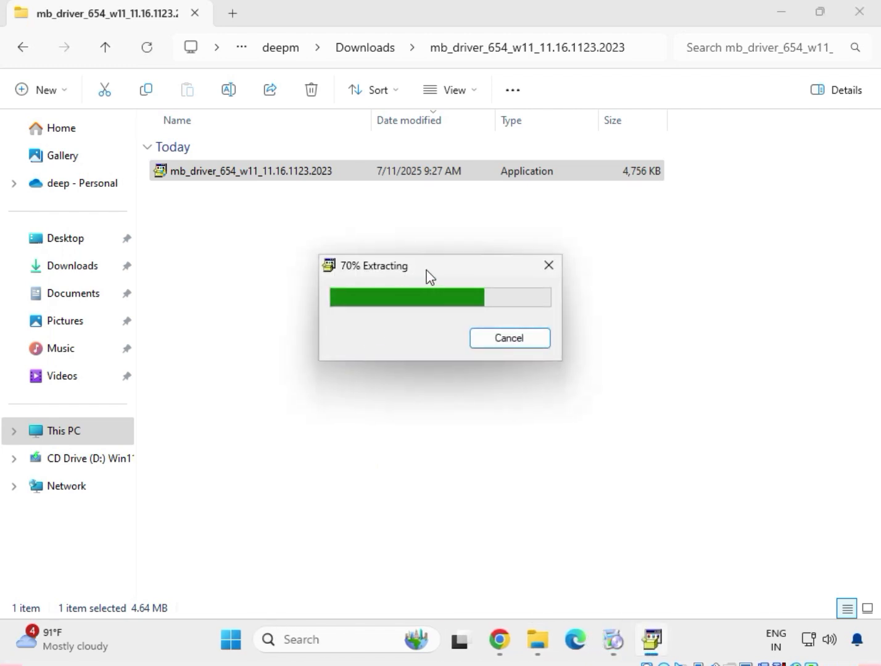
drag(427, 270, 367, 201)
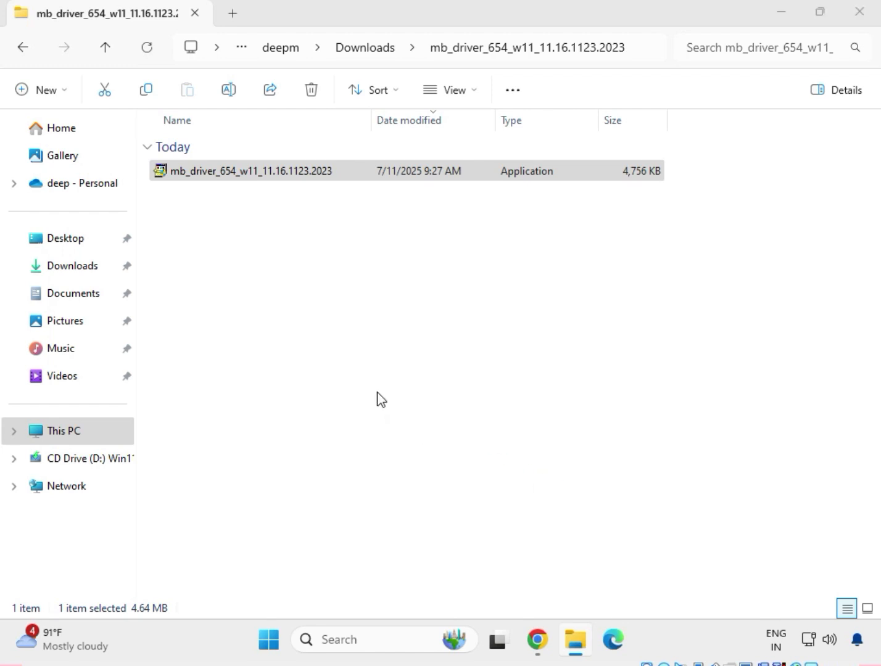
- Return to Downloads and open the mb_driver_633_consumer_2020.14.0.1600 folder
click(21, 49)
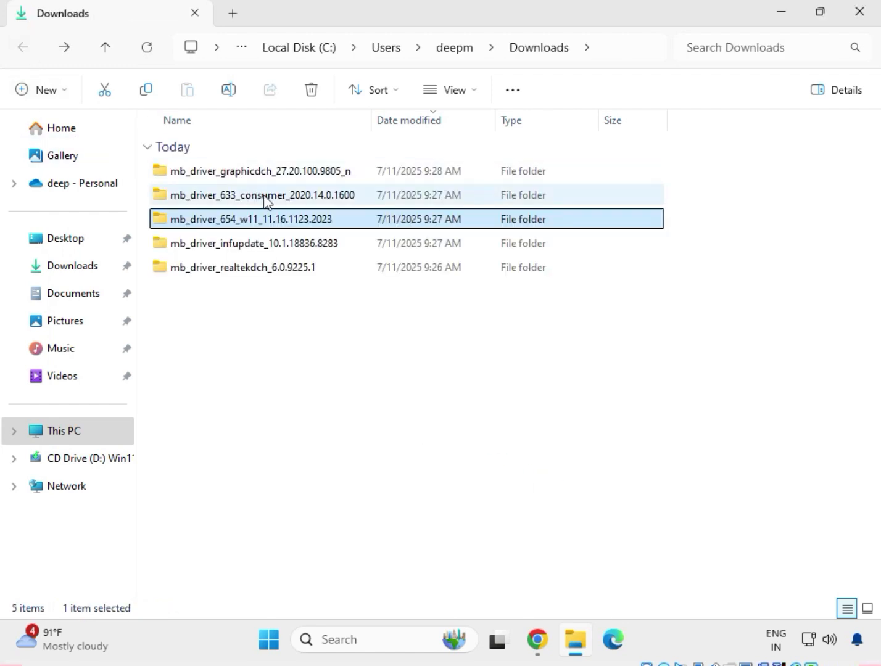
click(266, 195)
double_click(265, 195)
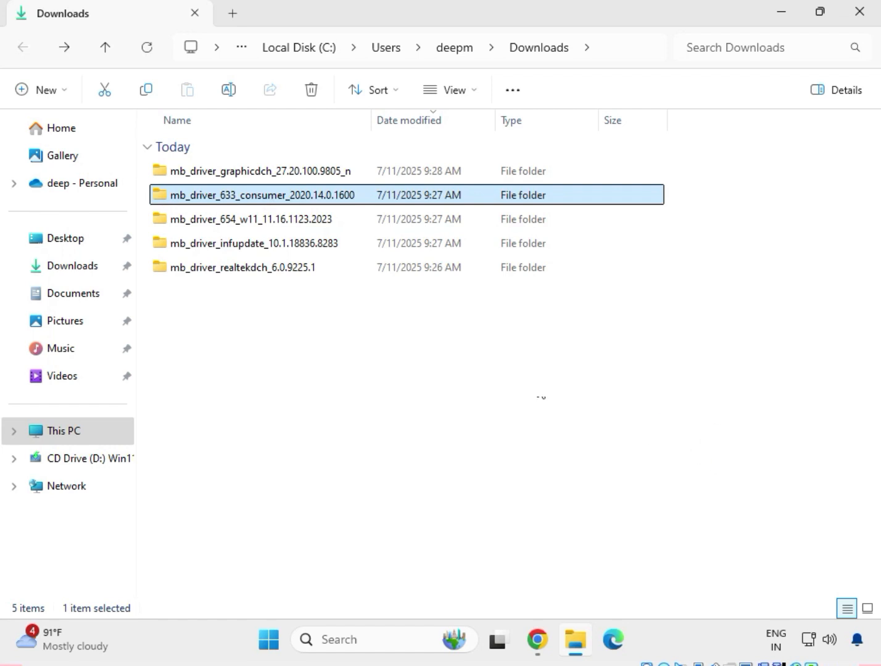
click(218, 198)
right_click(218, 198)
click(257, 249)
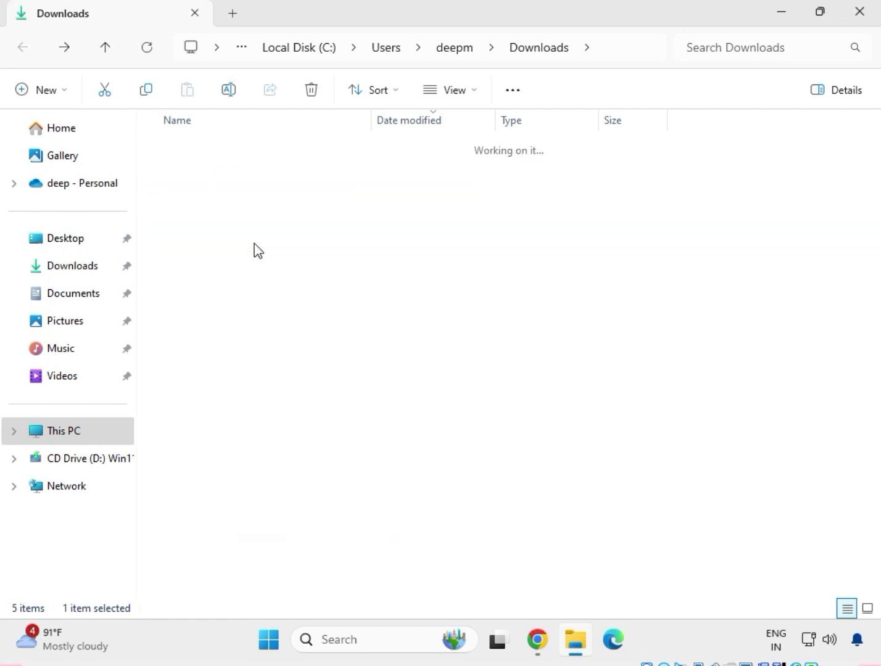
- Try to install the Intel Management Engine Components by running mb_driver_633_consumer_2020.14.0.1600 as administrator, close the setup and return to Downloads
click(248, 178)
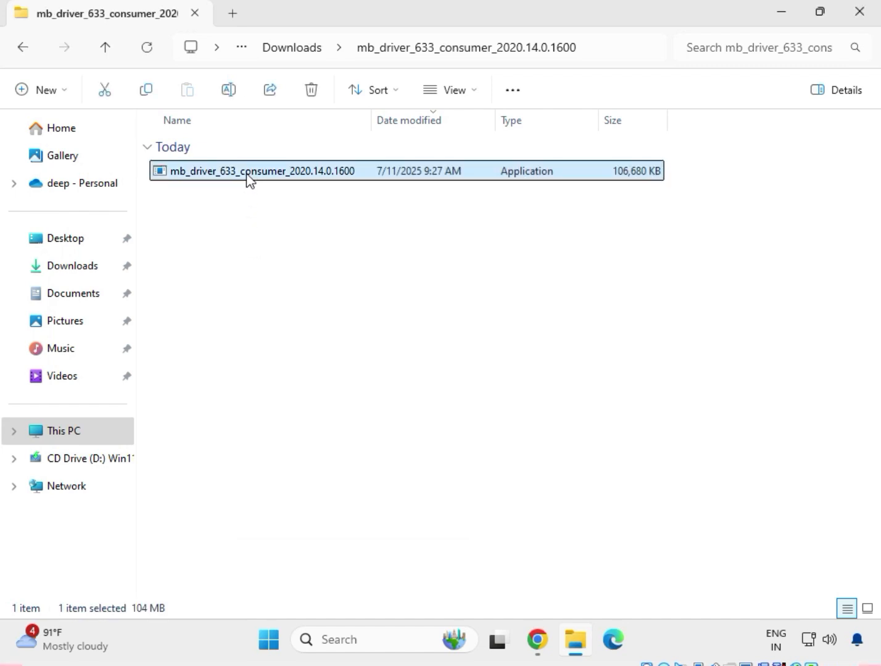
right_click(254, 183)
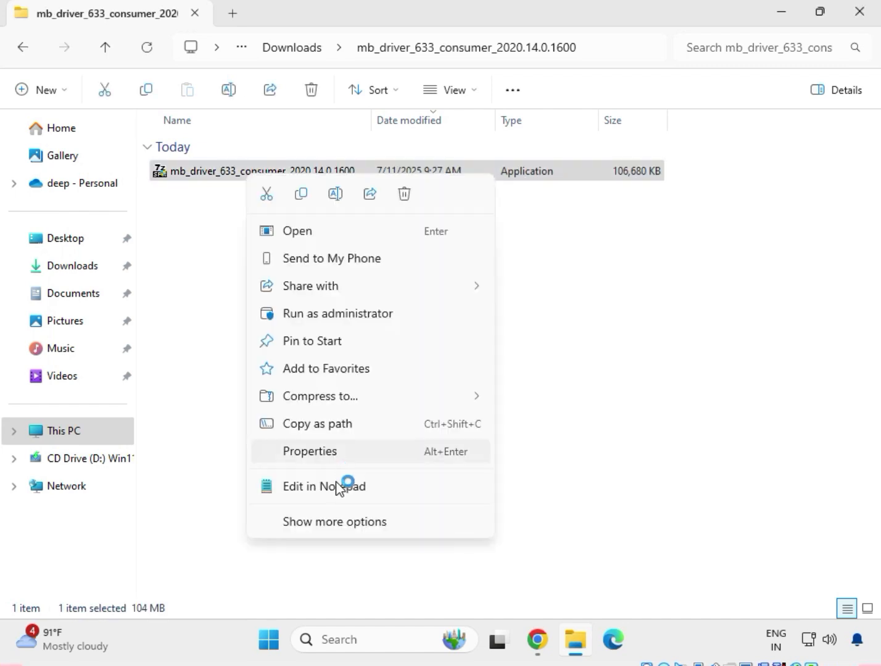
click(342, 523)
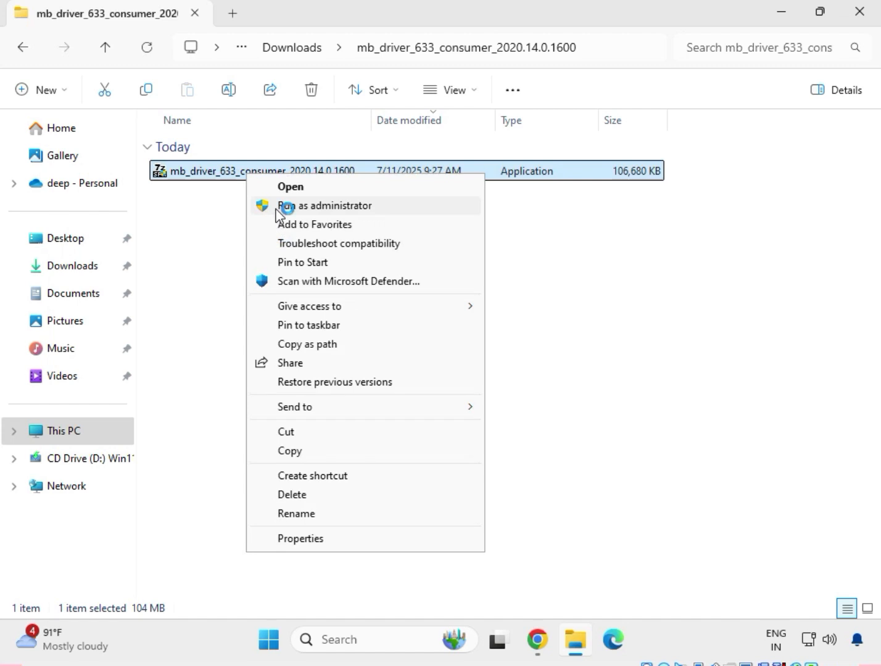
click(278, 210)
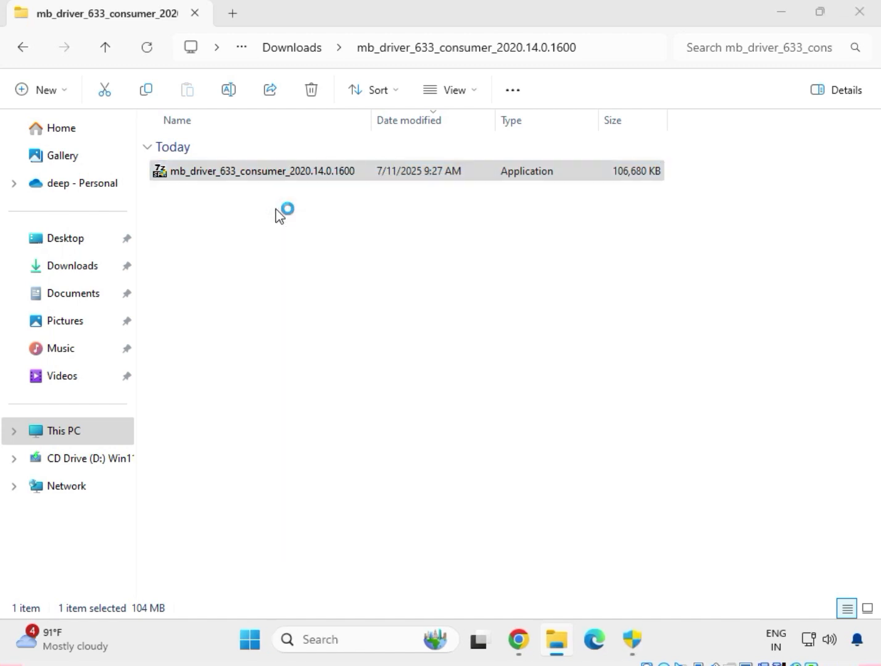
click(635, 645)
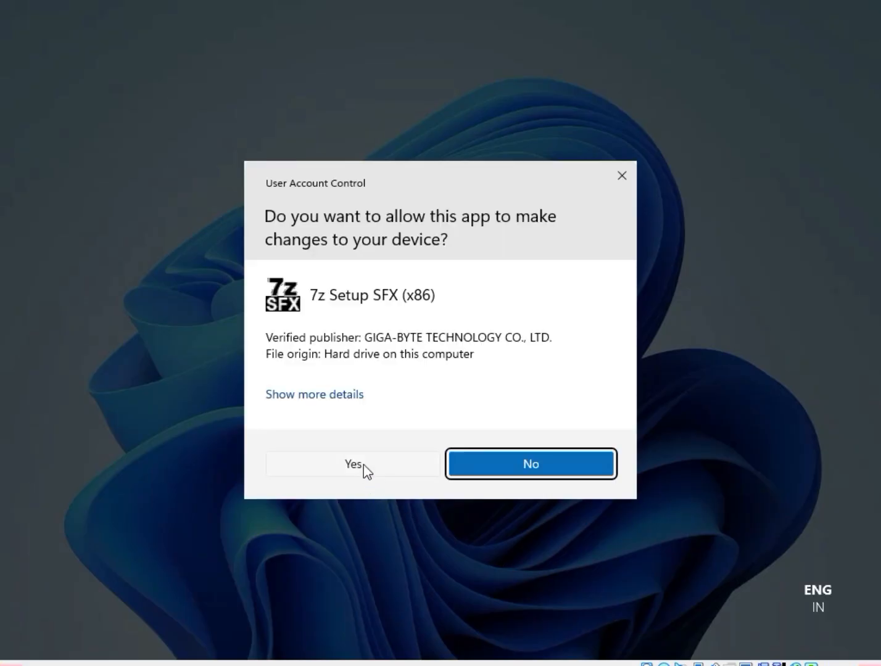
click(354, 464)
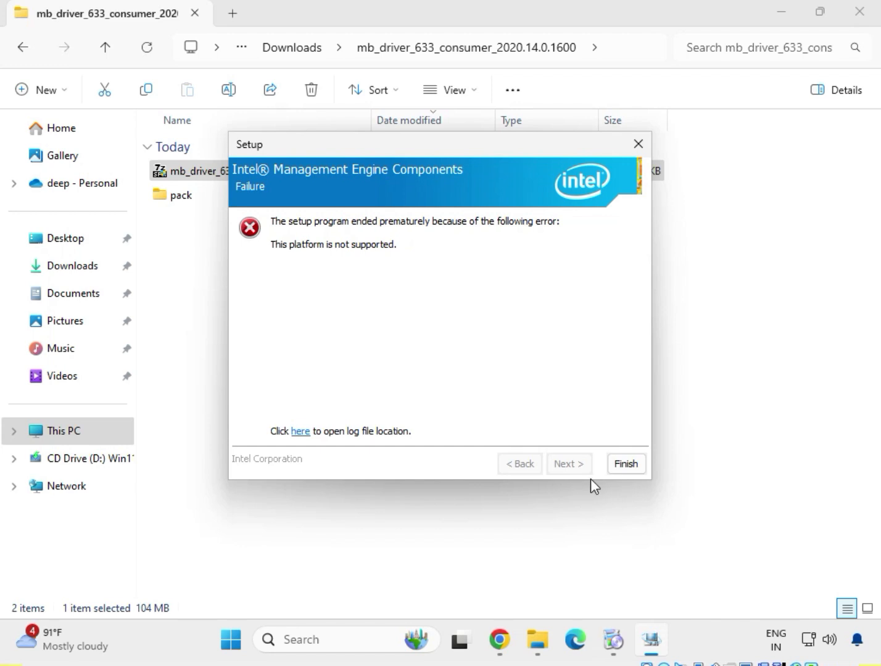
click(626, 464)
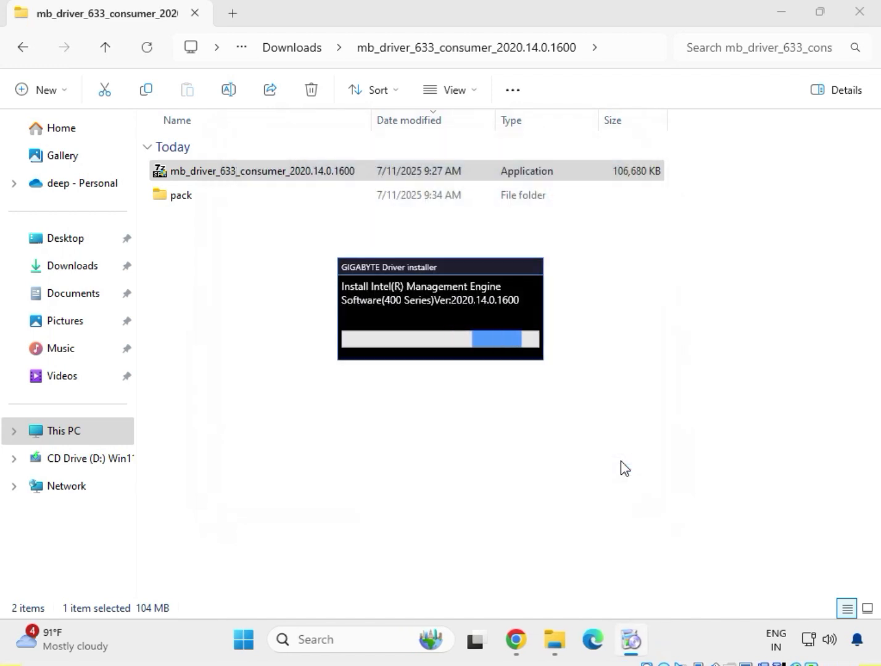
click(23, 53)
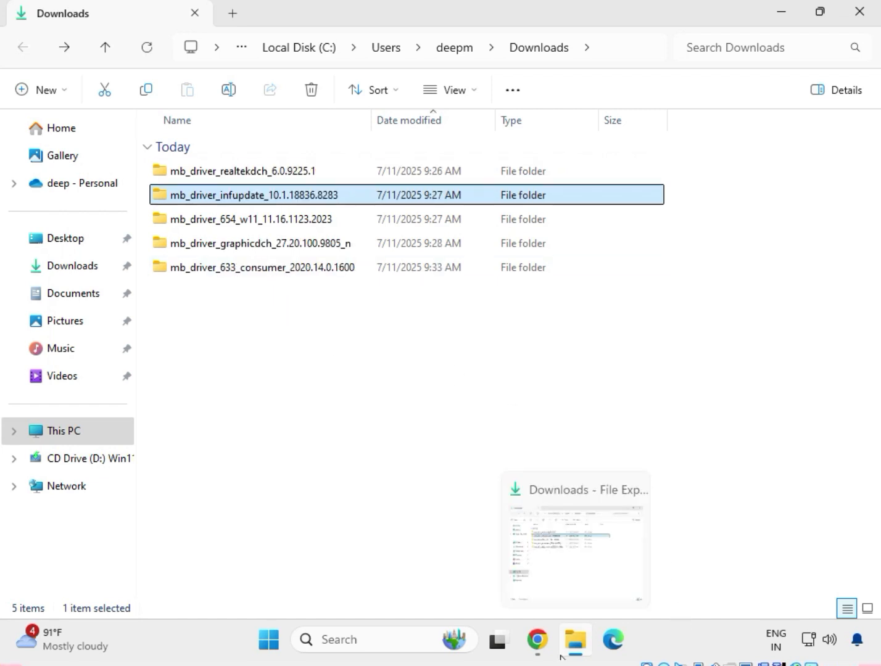
click(558, 543)
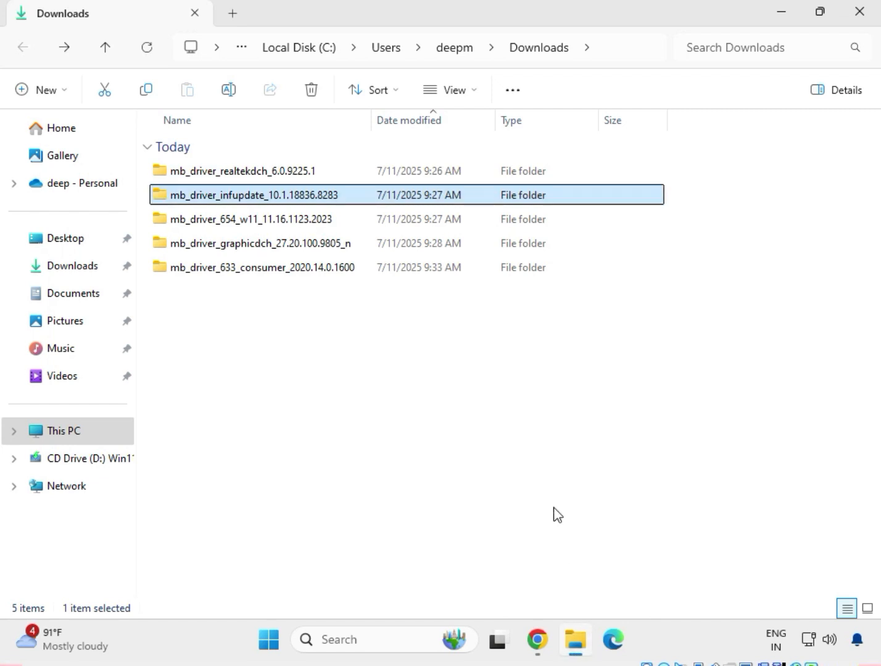